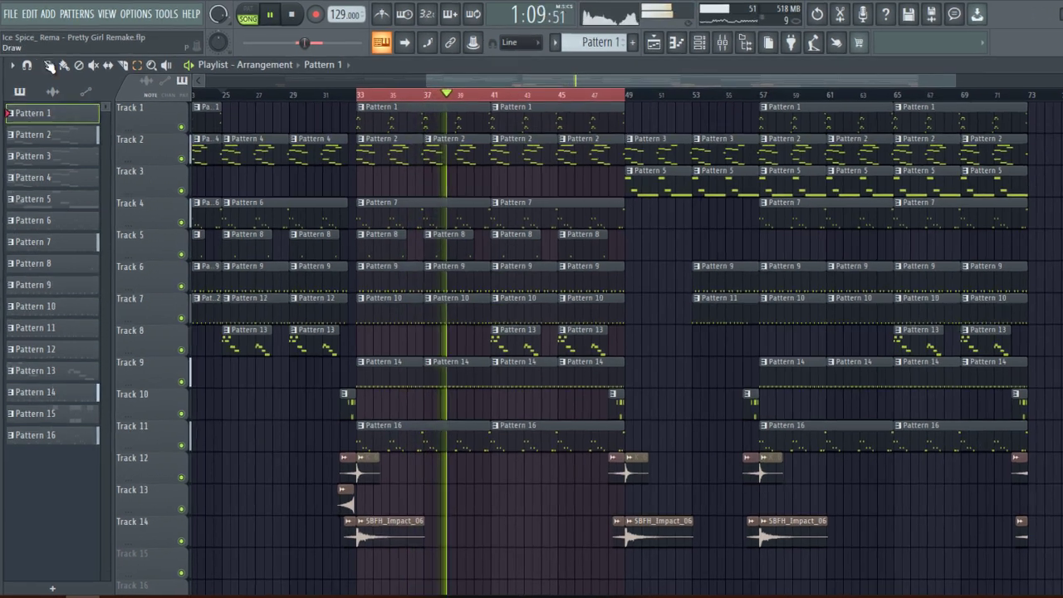
Select the playlist's Paint tool and listen to the arrangement's bars 33 to 49, stopping playback near the end
click(64, 65)
click(78, 65)
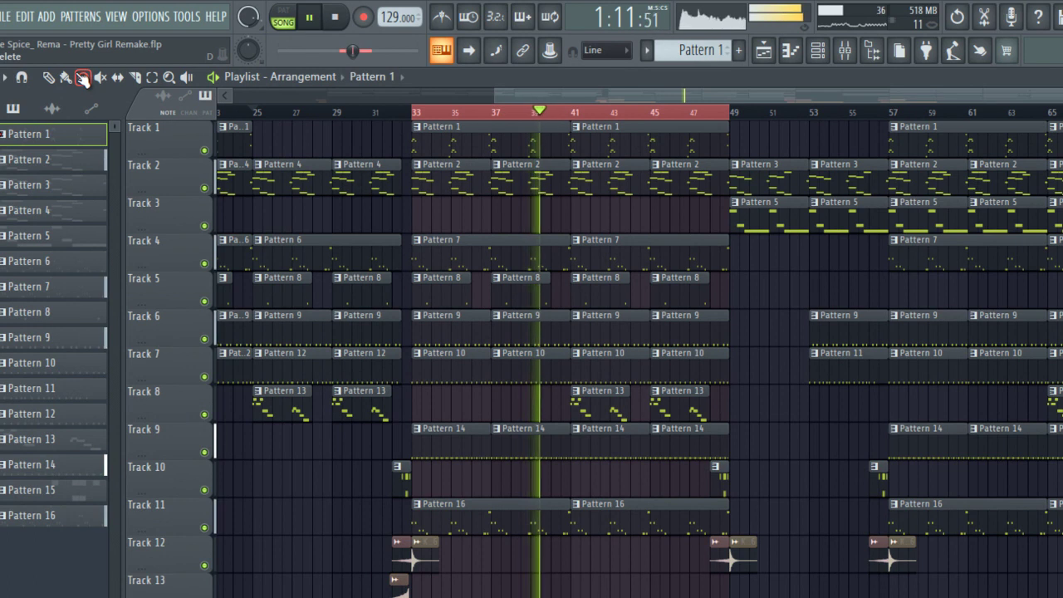
click(66, 77)
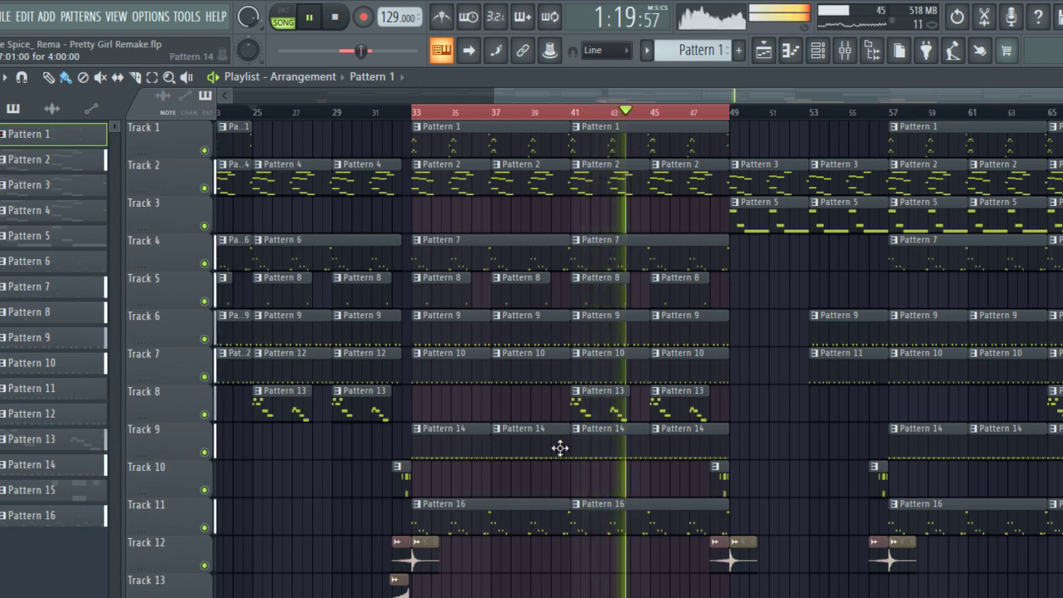
scroll(966, 399, down, 4)
scroll(965, 399, up, 4)
drag(551, 95, 575, 111)
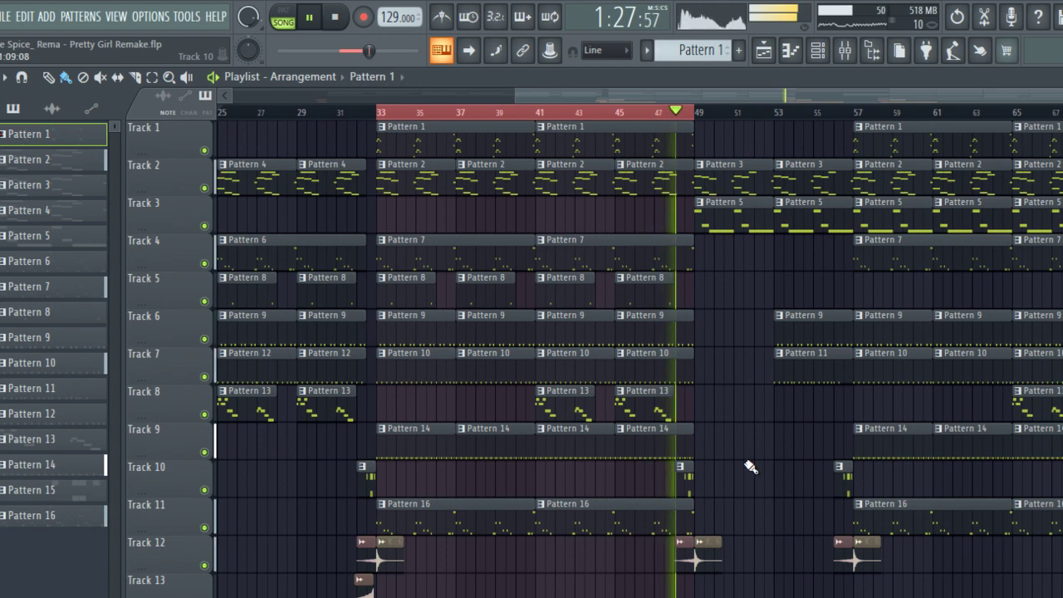
key(space)
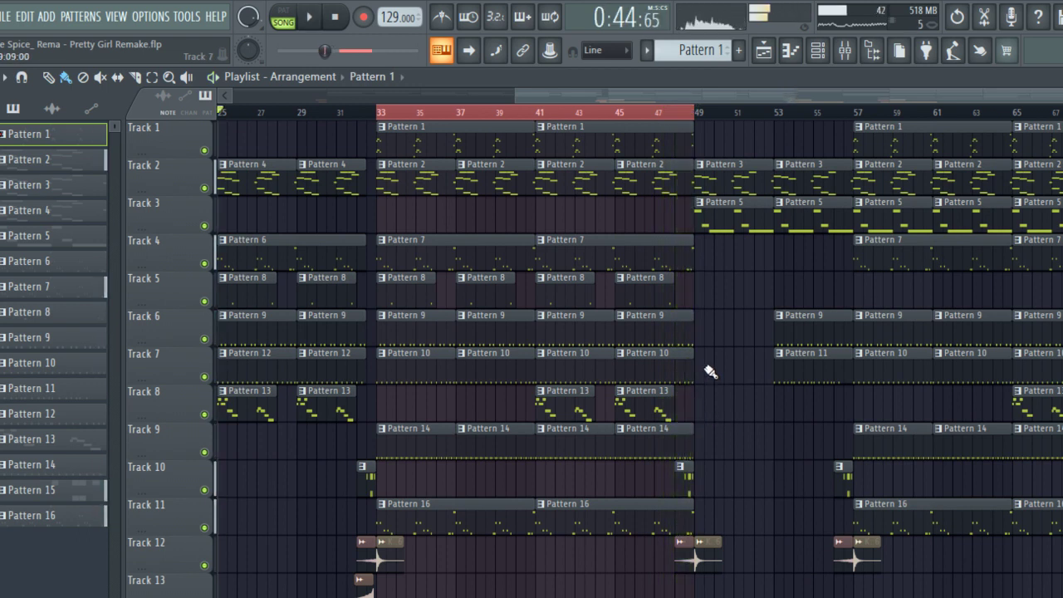
Open Pattern 1's Morphine notes in the piano roll and play them while widening the view to the whole pattern
double_click(396, 143)
key(space)
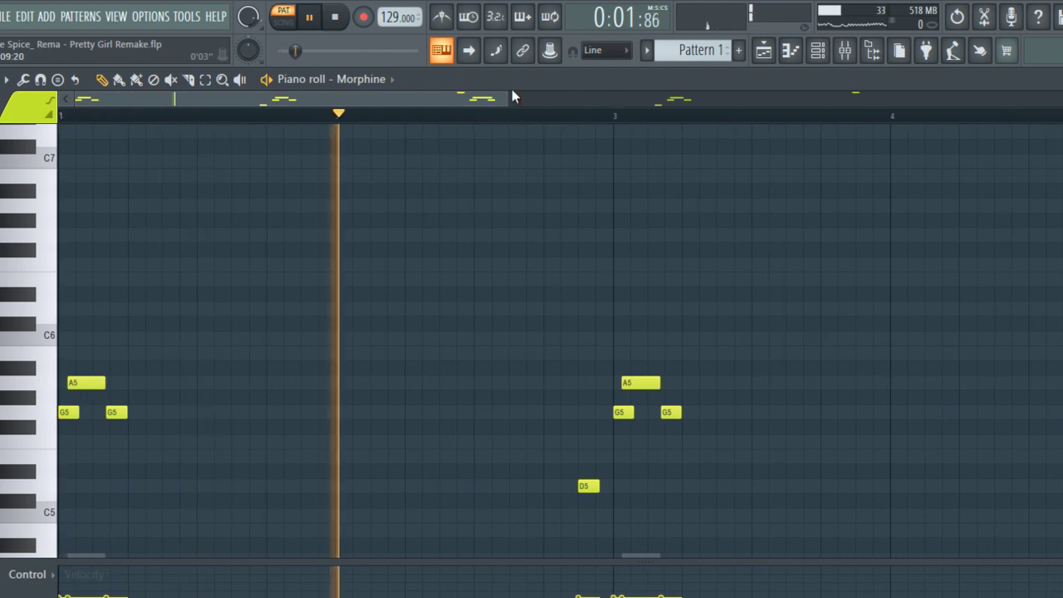
drag(503, 103, 1011, 95)
Open the Morphine channel's synth interface and view its WND Pan Pipes NUC preset in the Presets Library
click(797, 53)
click(798, 53)
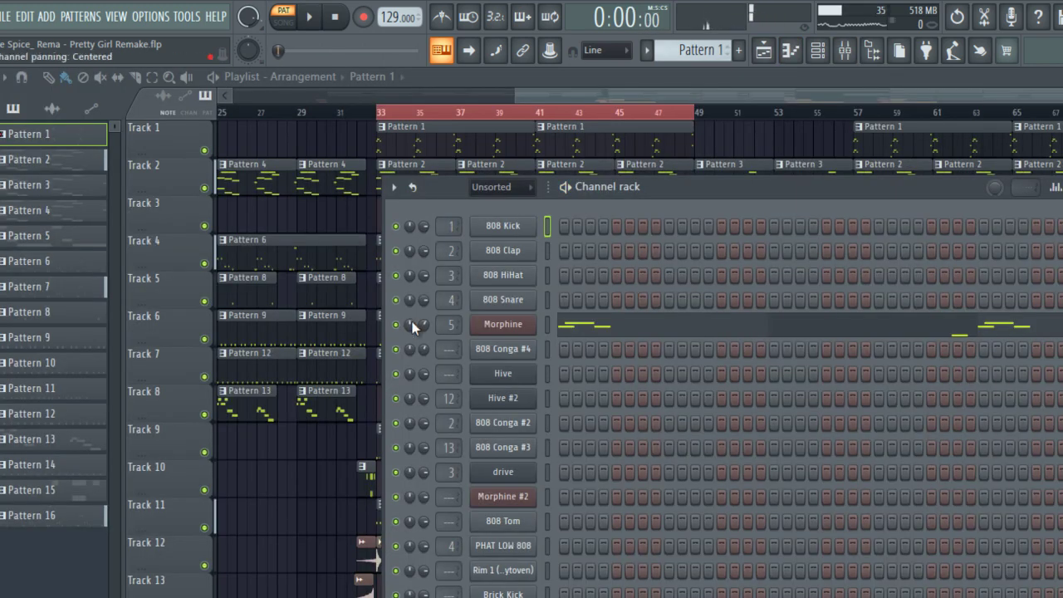
click(500, 325)
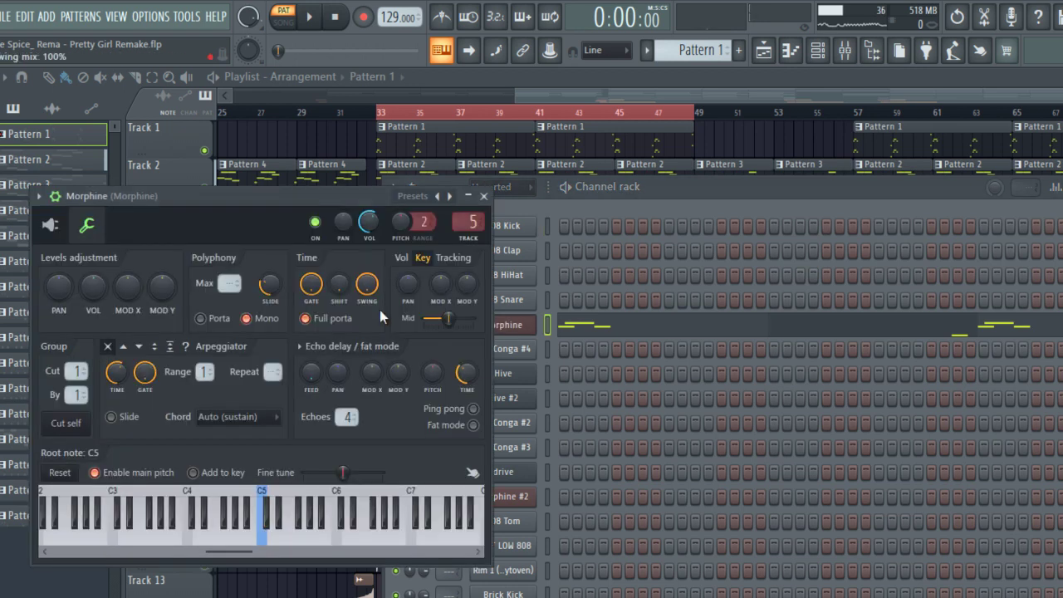
click(55, 223)
drag(428, 192, 618, 100)
click(347, 194)
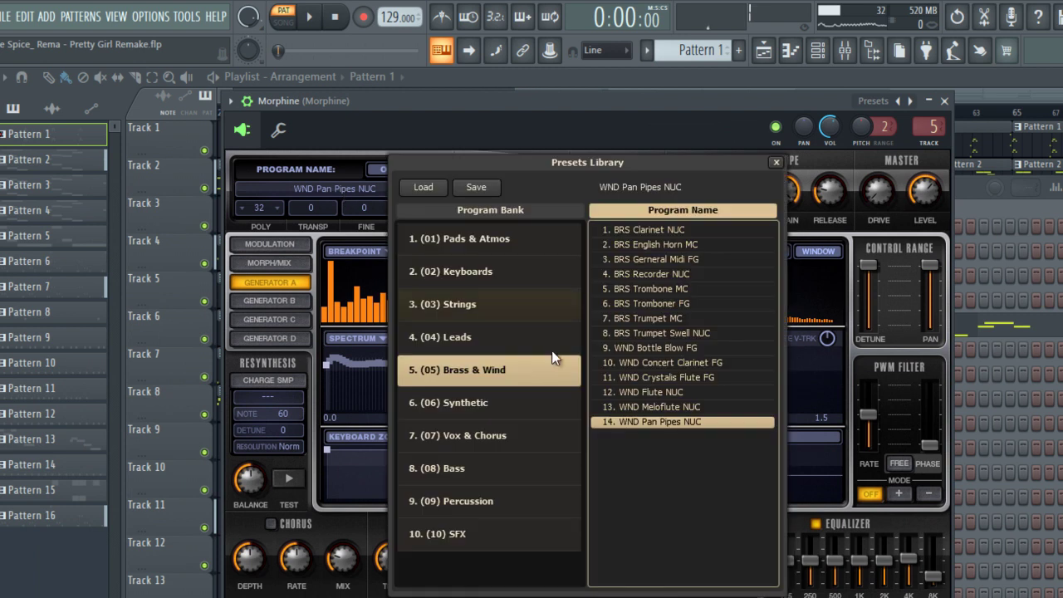
click(776, 163)
Mute the Morphine channel in the channel rack and audition the rest of Pattern 1
click(968, 206)
key(space)
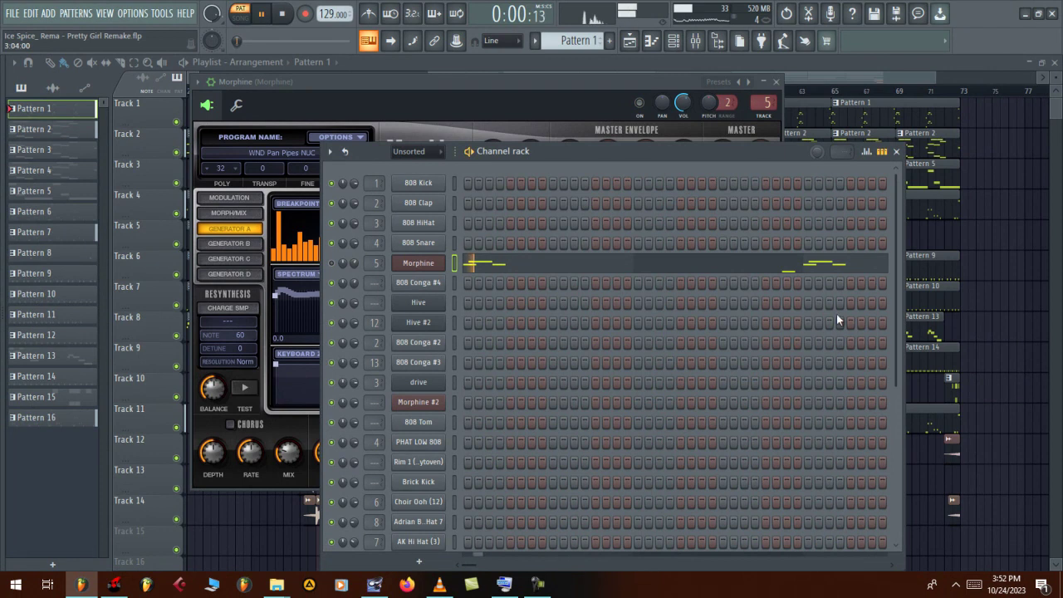
key(space)
Open the Morphine #3 channel and view its WND Meloflute NUC preset in the Presets Library
drag(894, 358, 899, 519)
click(419, 415)
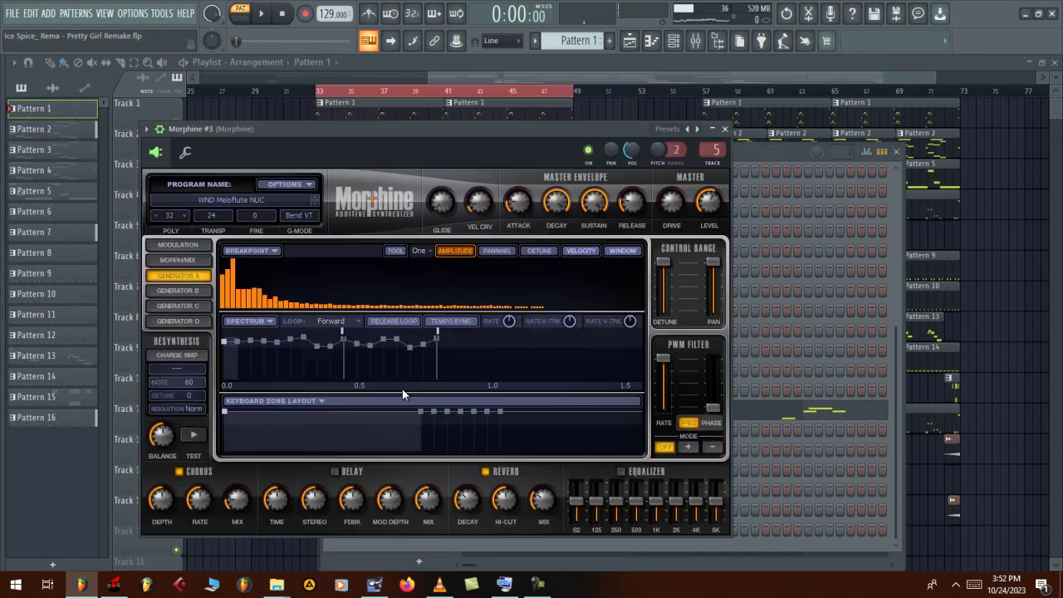
click(235, 202)
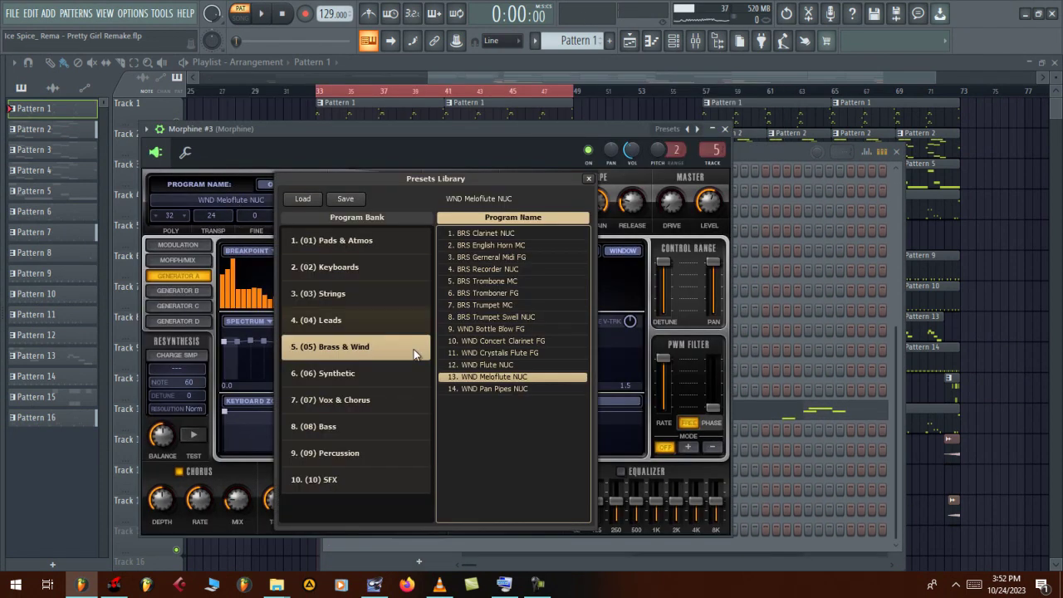
Unmute the Morphine channel, play Pattern 1 with both layers, and return to the playlist
click(788, 165)
scroll(778, 306, up, 5)
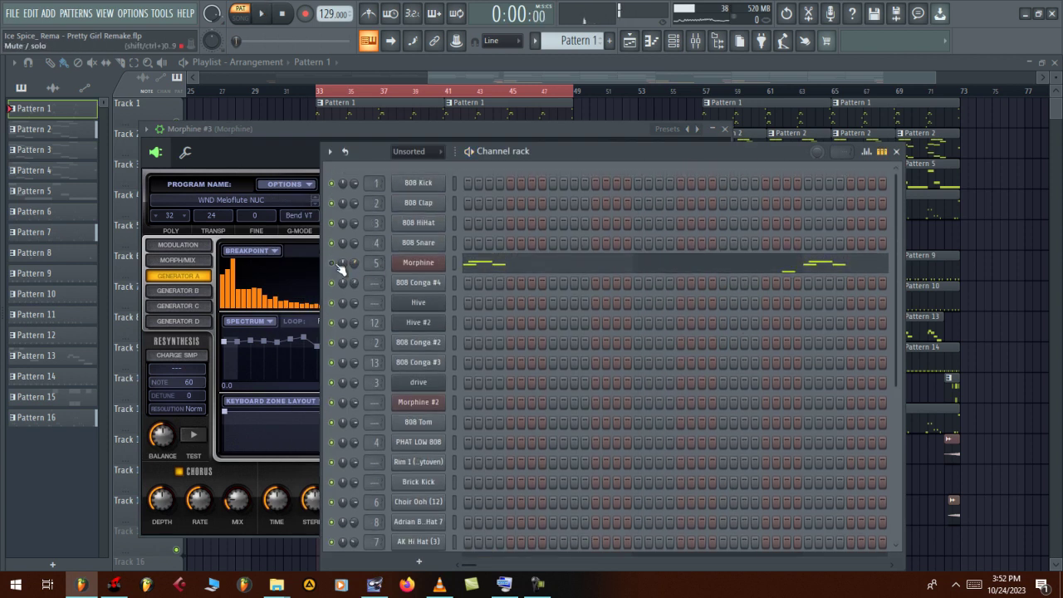
click(462, 71)
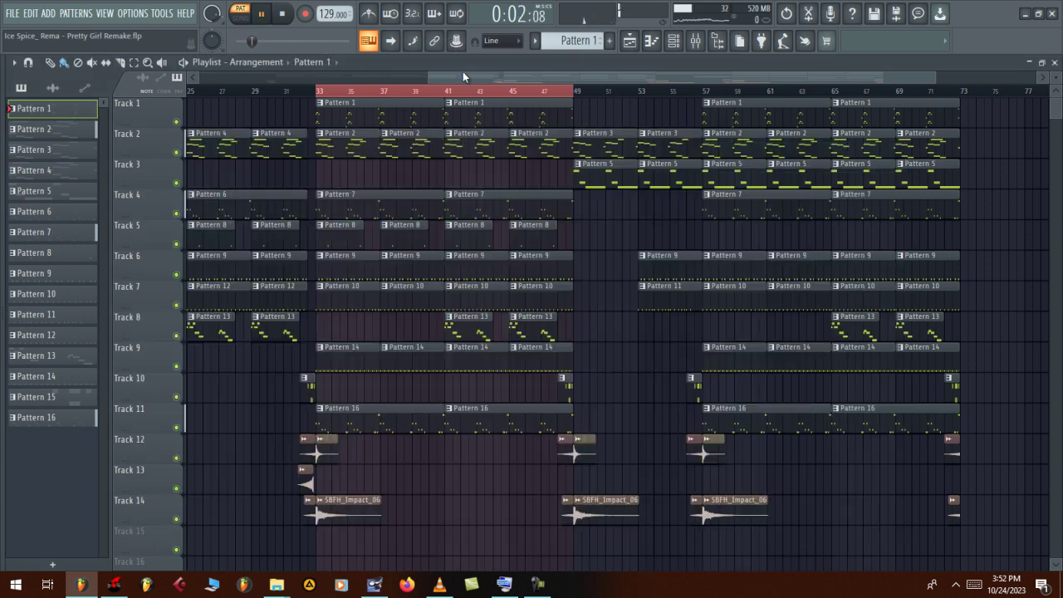
Solo Track 2 in the playlist and play Pattern 2 from its Hive piano roll
right_click(177, 122)
right_click(177, 153)
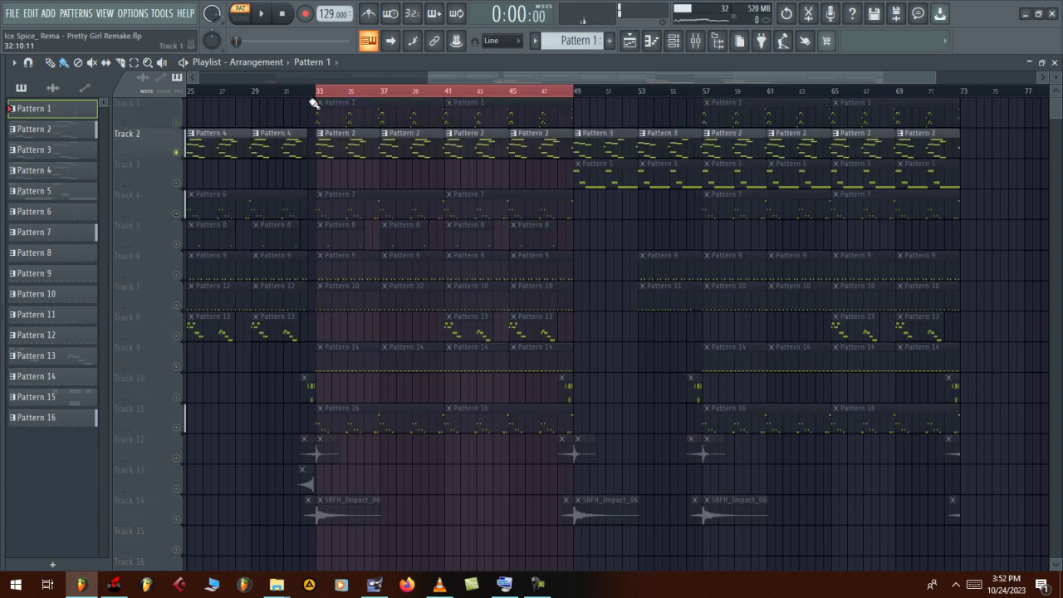
double_click(322, 144)
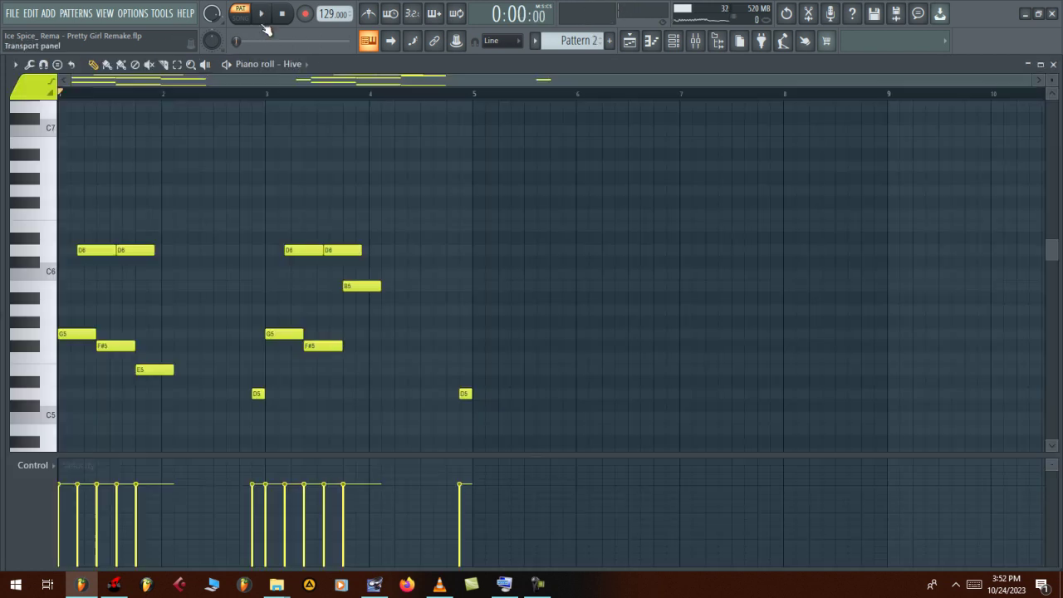
key(space)
Mute the 808 Conga #2 channel and open Hive to view its PLK PPK preset
click(677, 42)
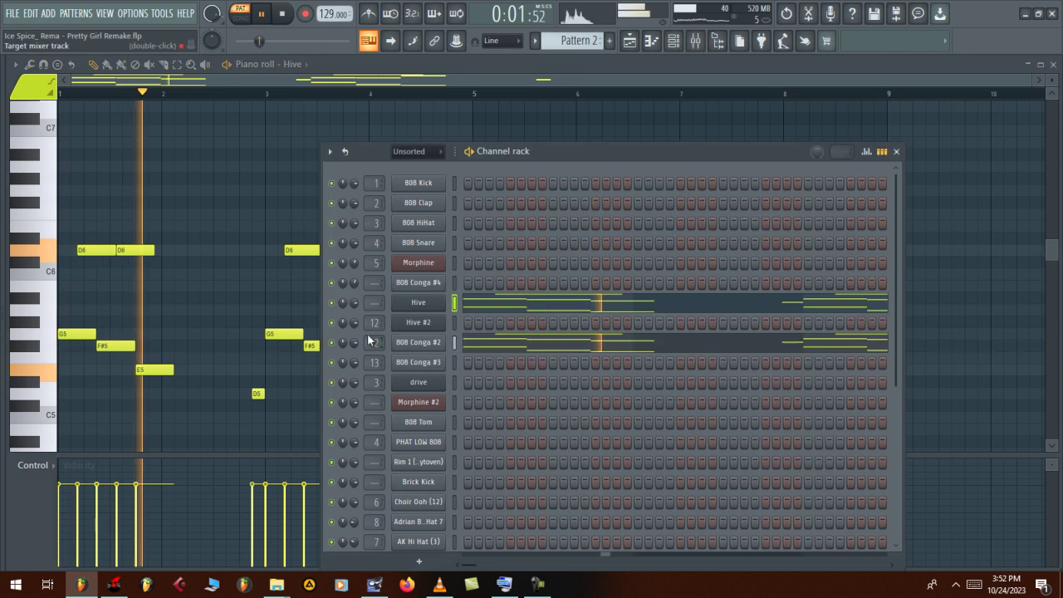
key(space)
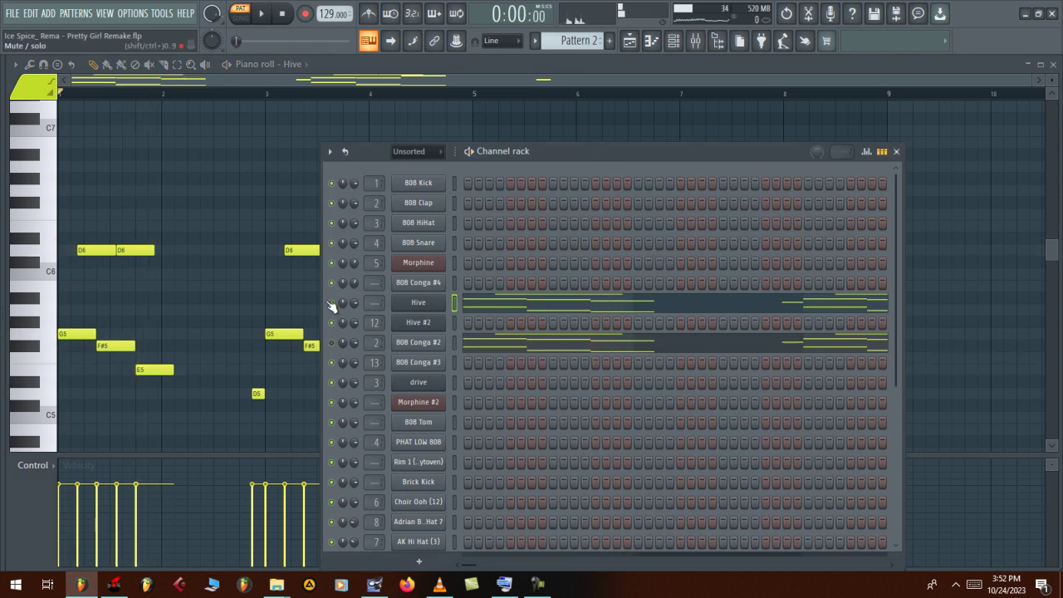
click(419, 303)
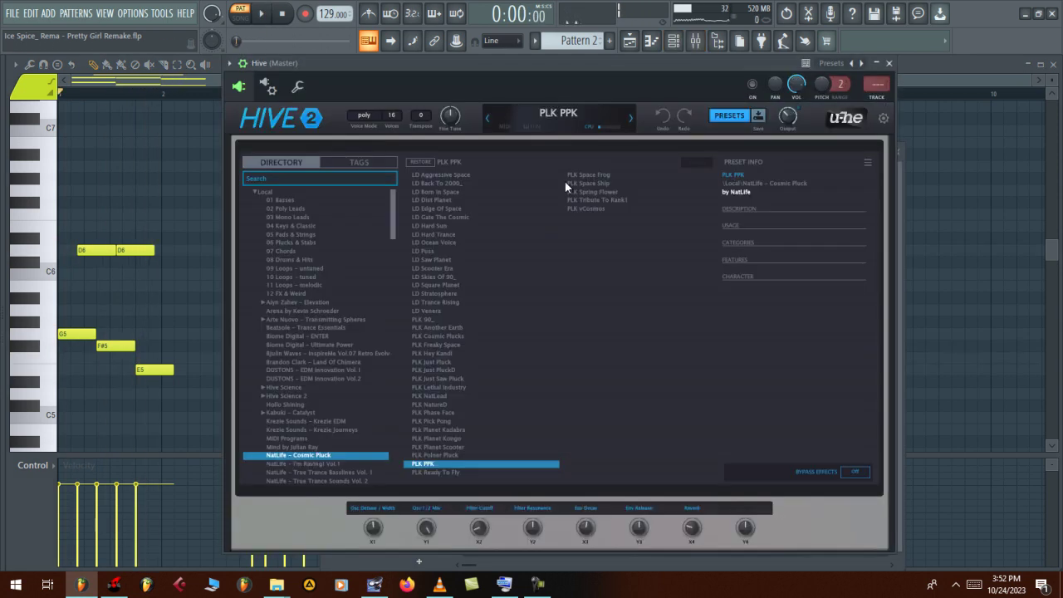
Play Pattern 2 with 808 Conga #2 muted and examine the Hive notes in the piano roll, including the low ones
click(677, 44)
key(space)
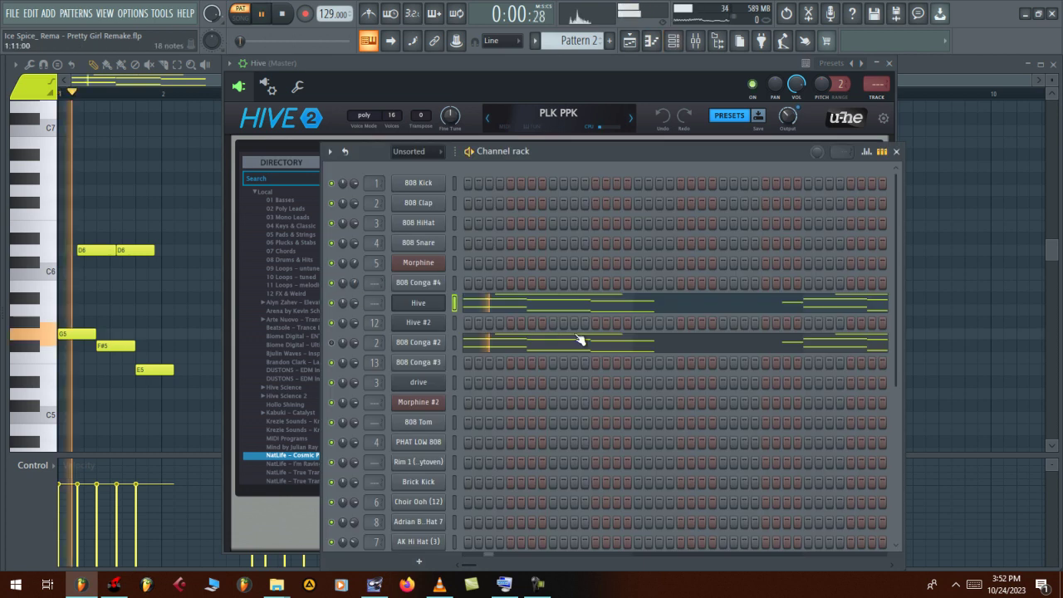
click(471, 312)
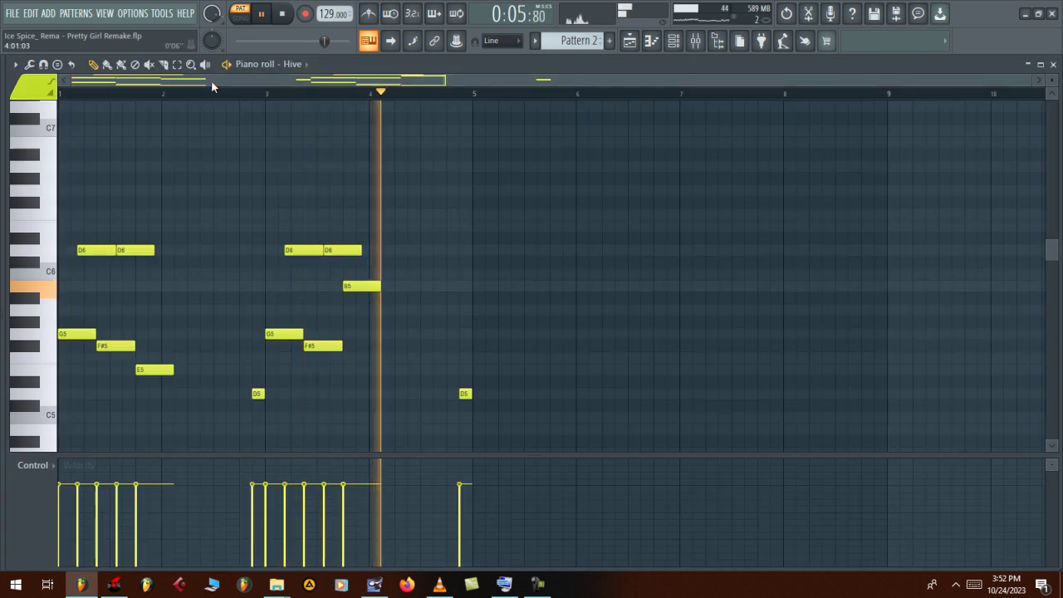
scroll(550, 236, down, 6)
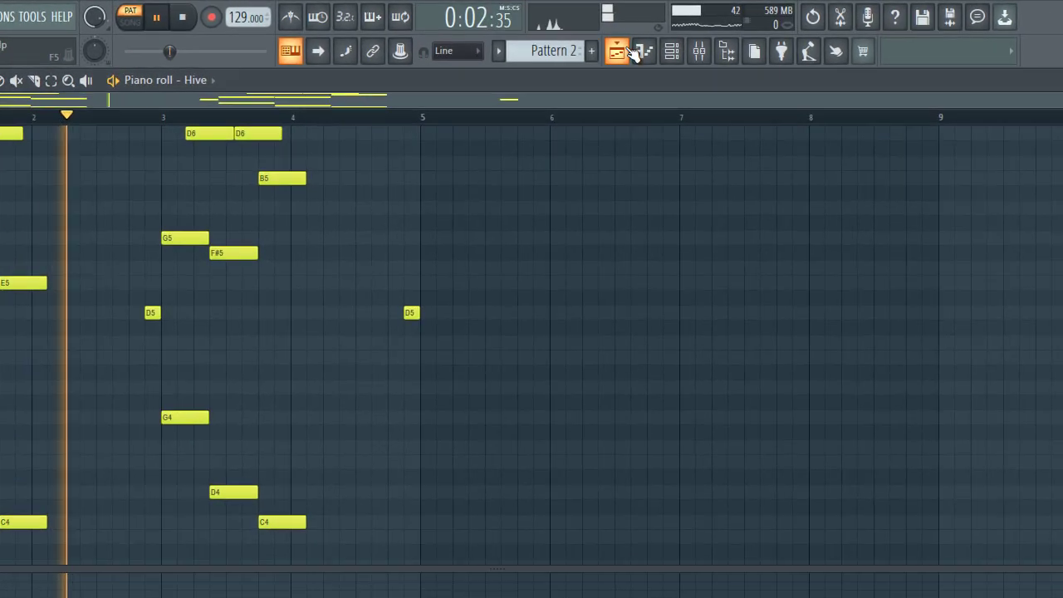
Unmute 808 Conga #2 in the channel rack and view its sampler settings while Pattern 2 plays
click(629, 50)
click(671, 50)
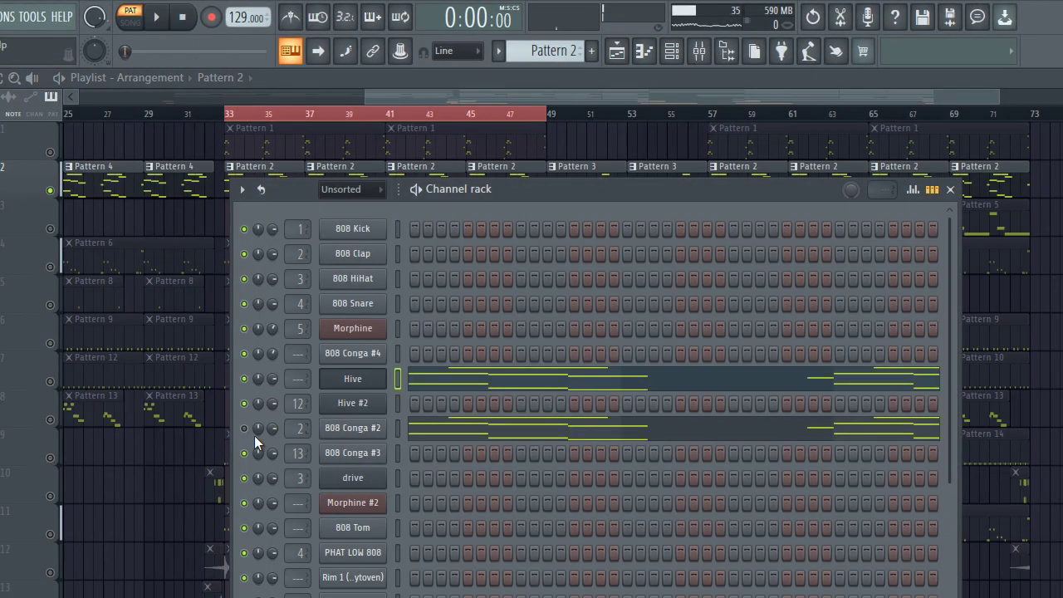
click(369, 428)
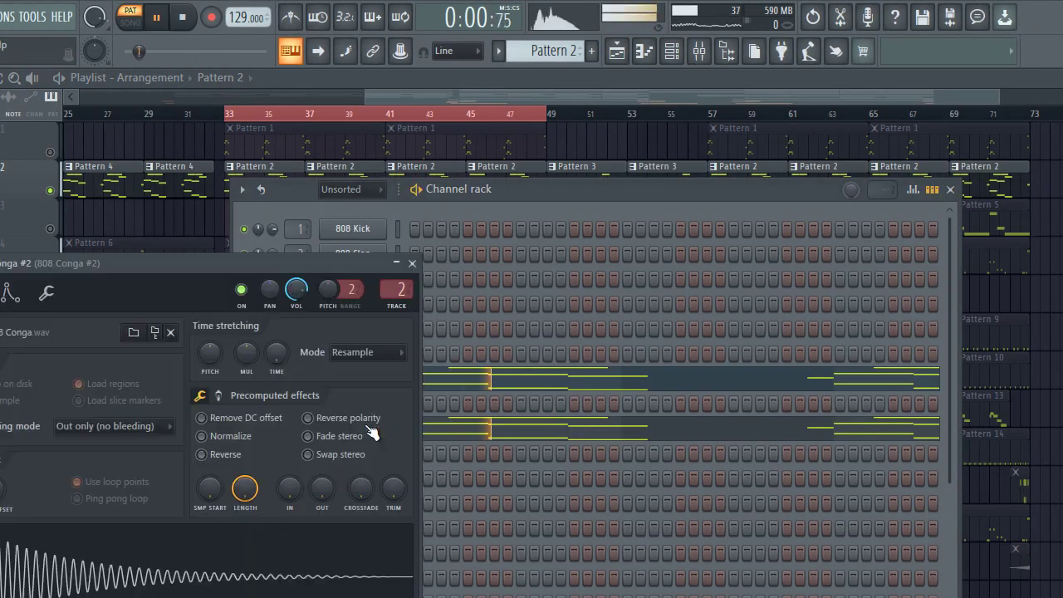
click(48, 294)
click(10, 292)
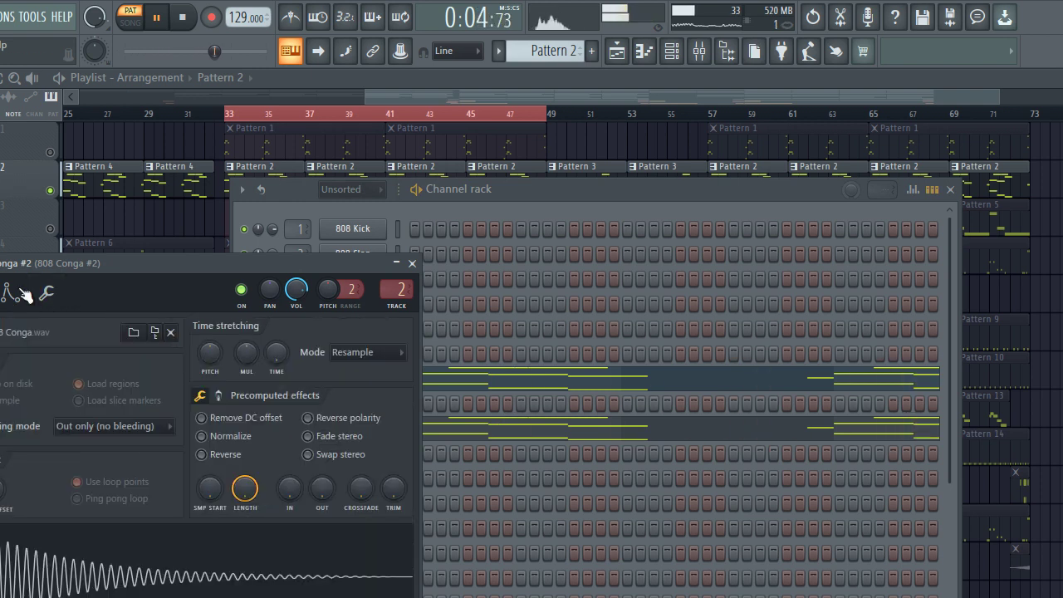
Examine the 808 Conga #2 notes in the piano roll and play Pattern 2 with the Hive channel active
key(F7)
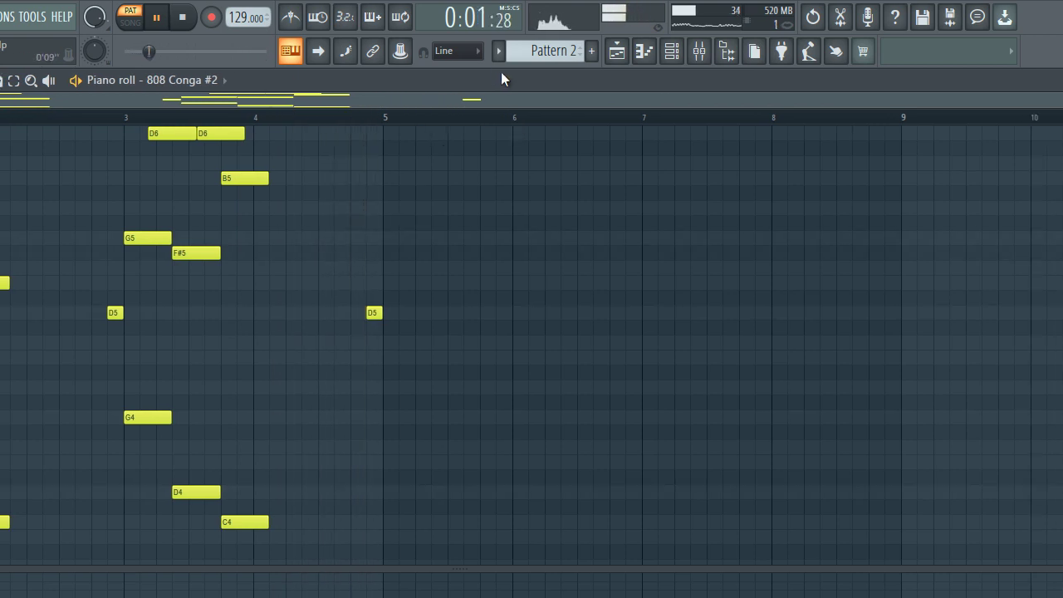
drag(514, 77, 538, 75)
click(671, 51)
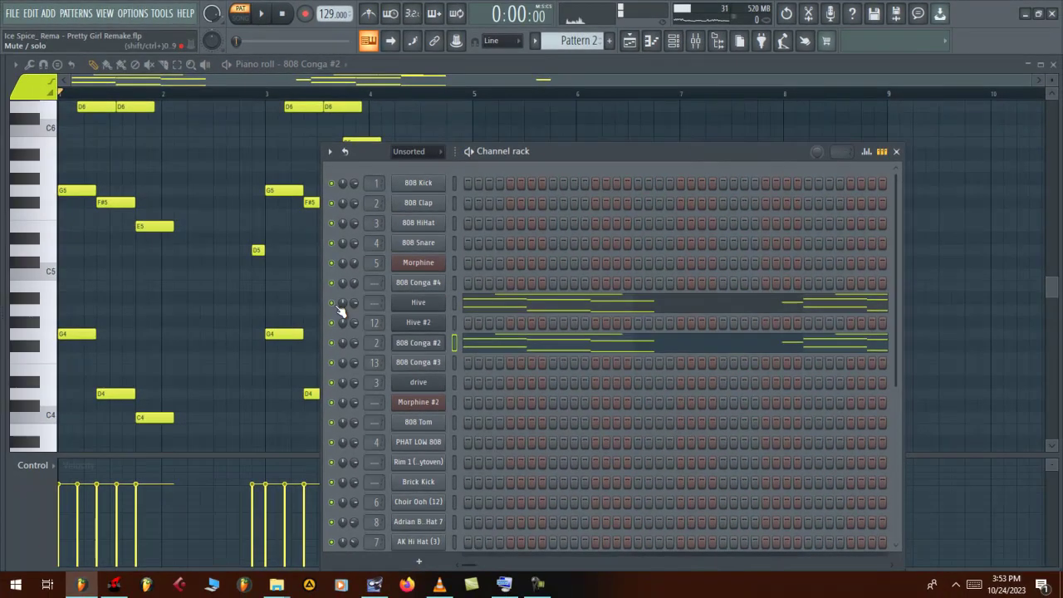
click(634, 44)
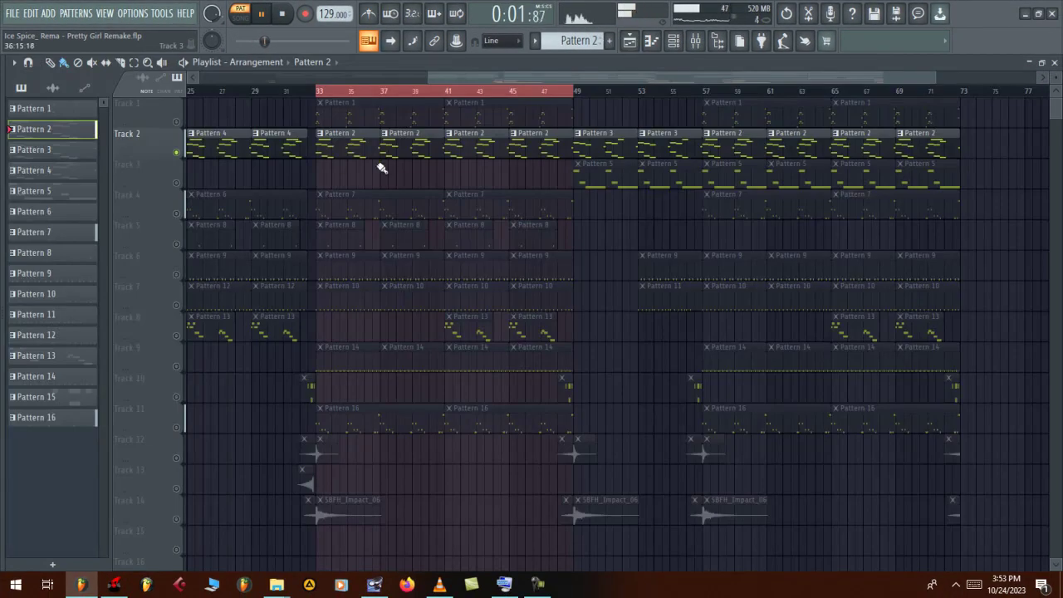
Unmute Track 1 and play the song from bar 33 with Tracks 1 and 2 active
click(177, 123)
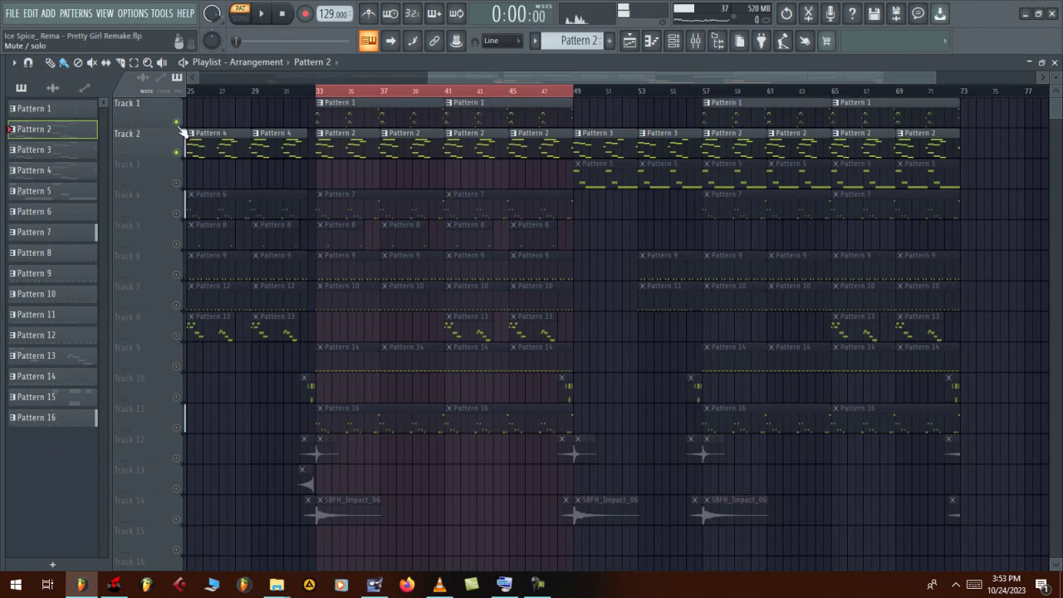
click(319, 94)
click(546, 581)
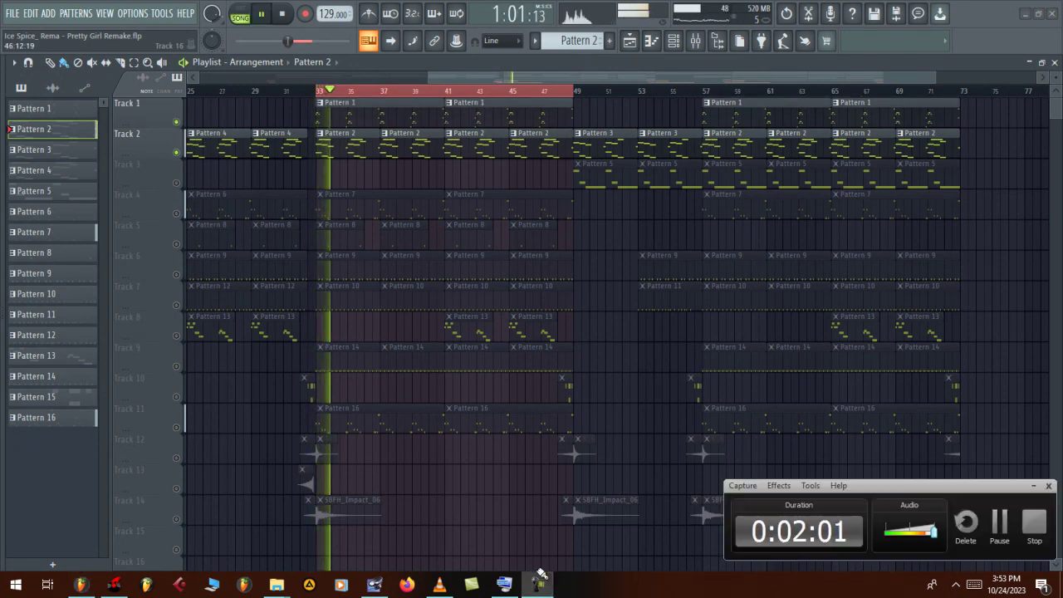
drag(911, 488, 916, 498)
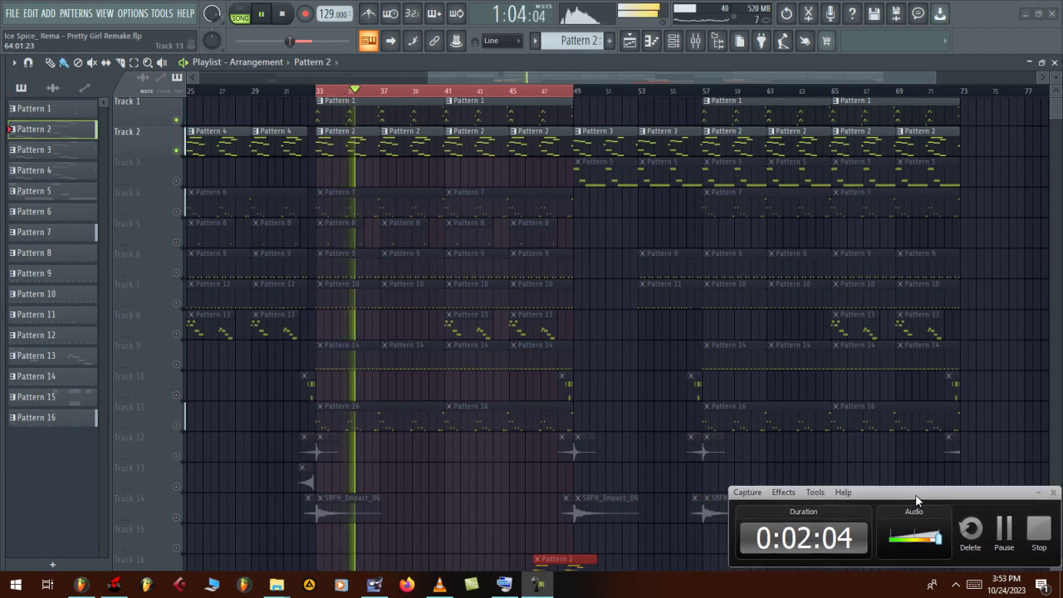
click(1038, 493)
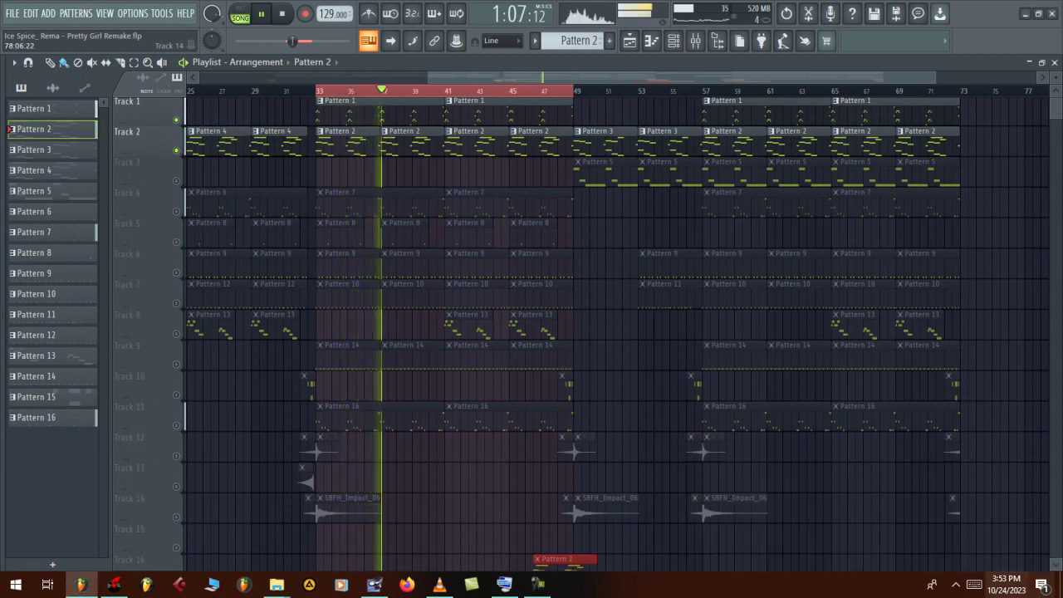
Stop playback, solo Track 4 in the playlist, and play the song from bar 33
key(space)
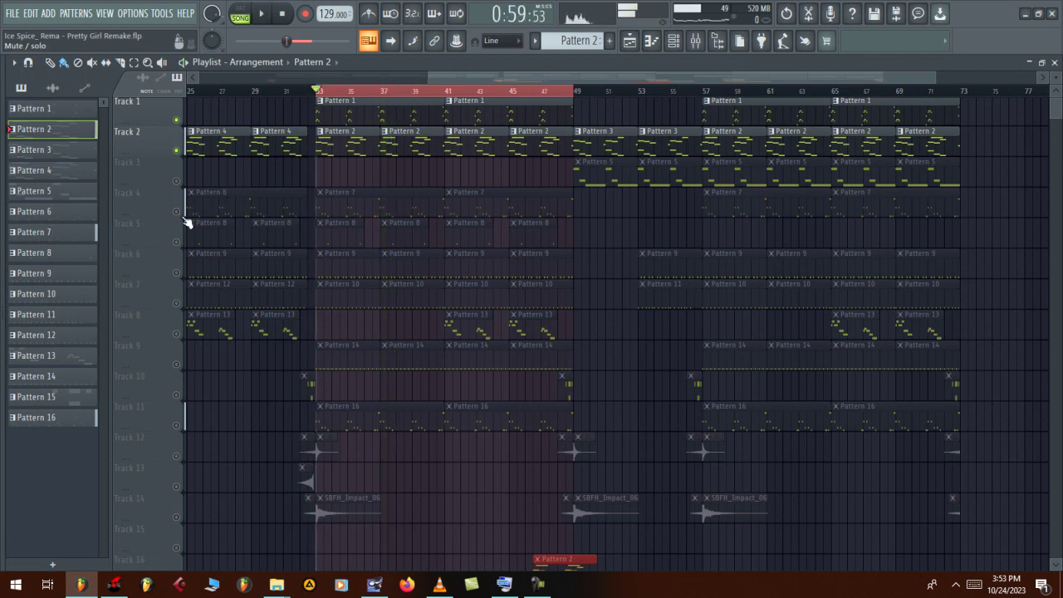
right_click(176, 213)
key(space)
Examine Pattern 7's PHAT LOW 808 notes in the piano roll and view that channel's sampler settings
double_click(325, 204)
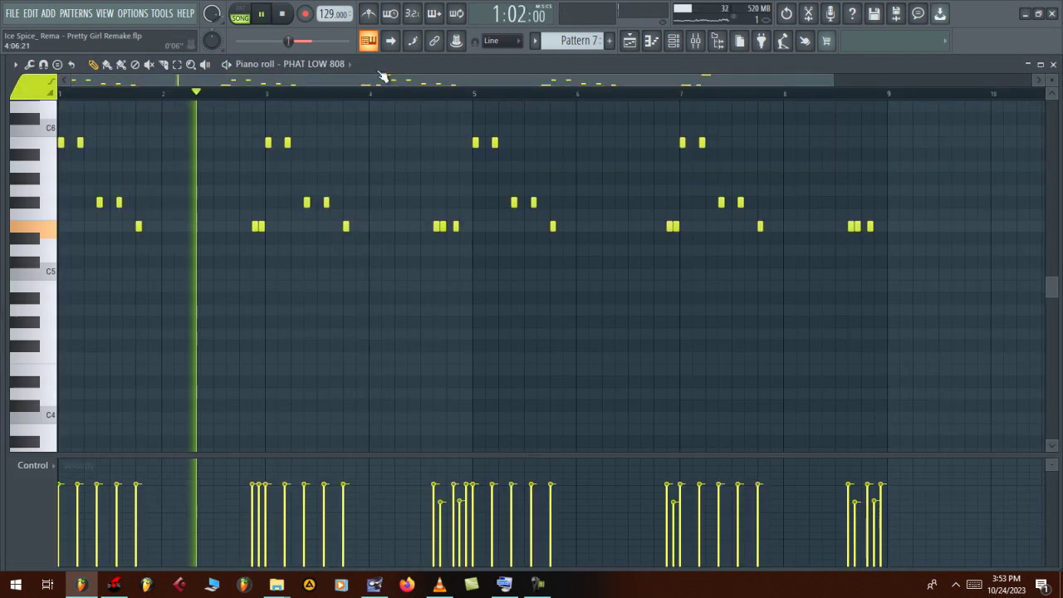
scroll(467, 190, up, 2)
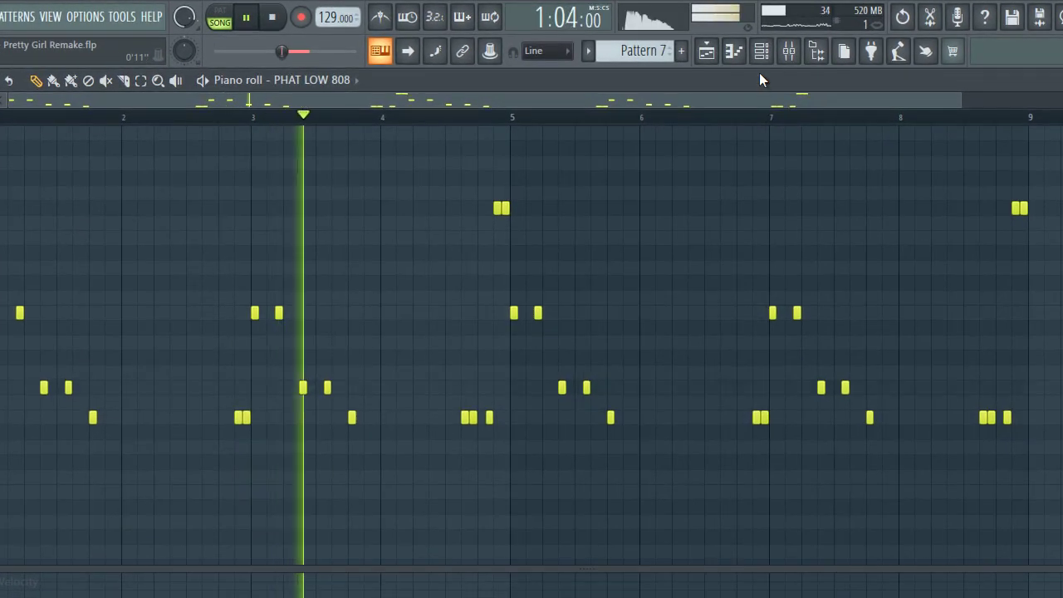
click(686, 46)
click(470, 558)
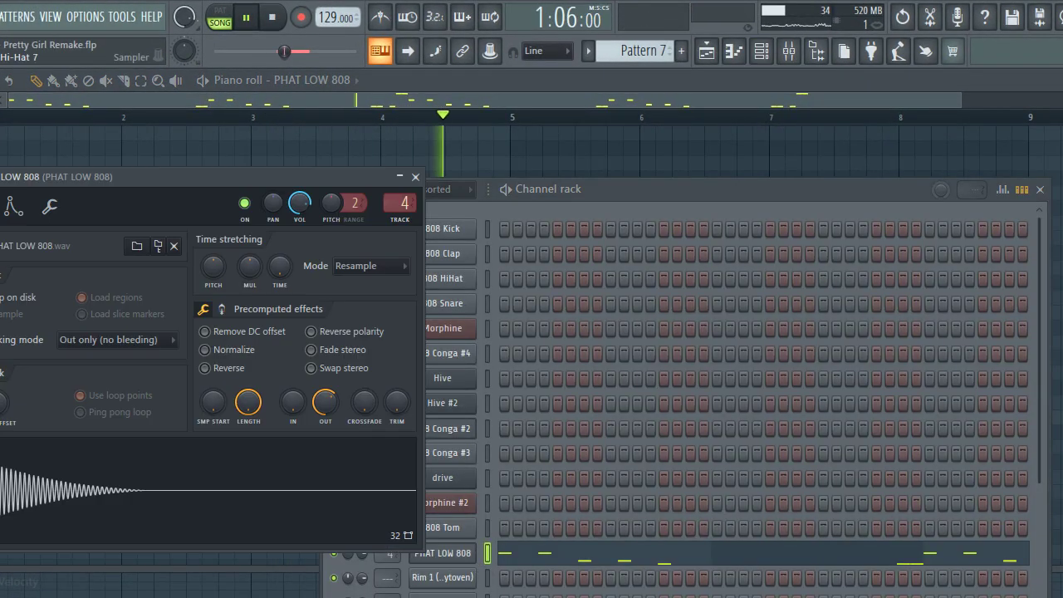
Return to the playlist, stop playback, solo Track 5, and play the song from bar 33
click(712, 51)
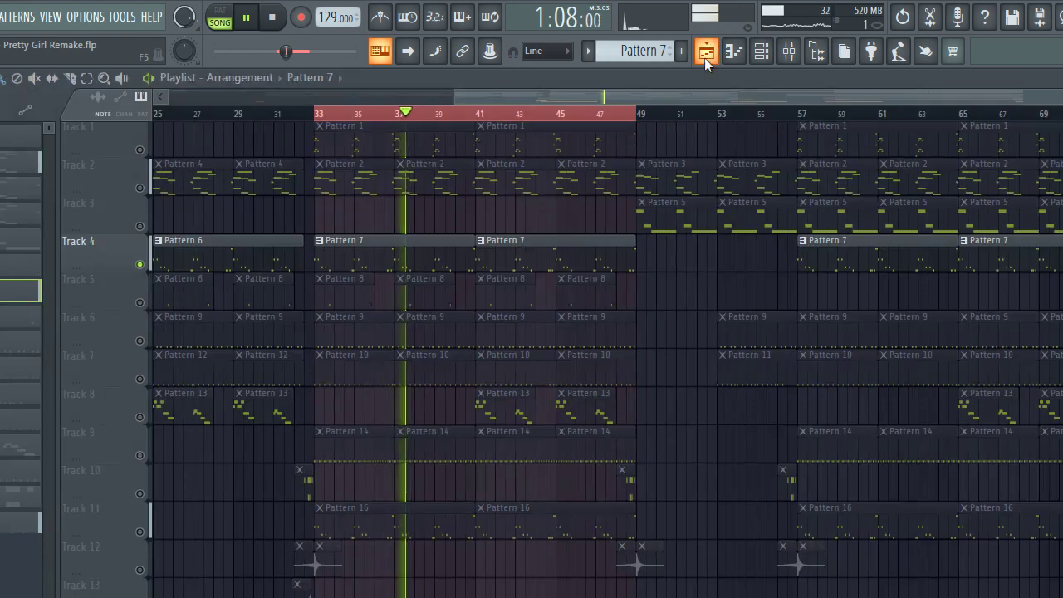
key(space)
right_click(148, 297)
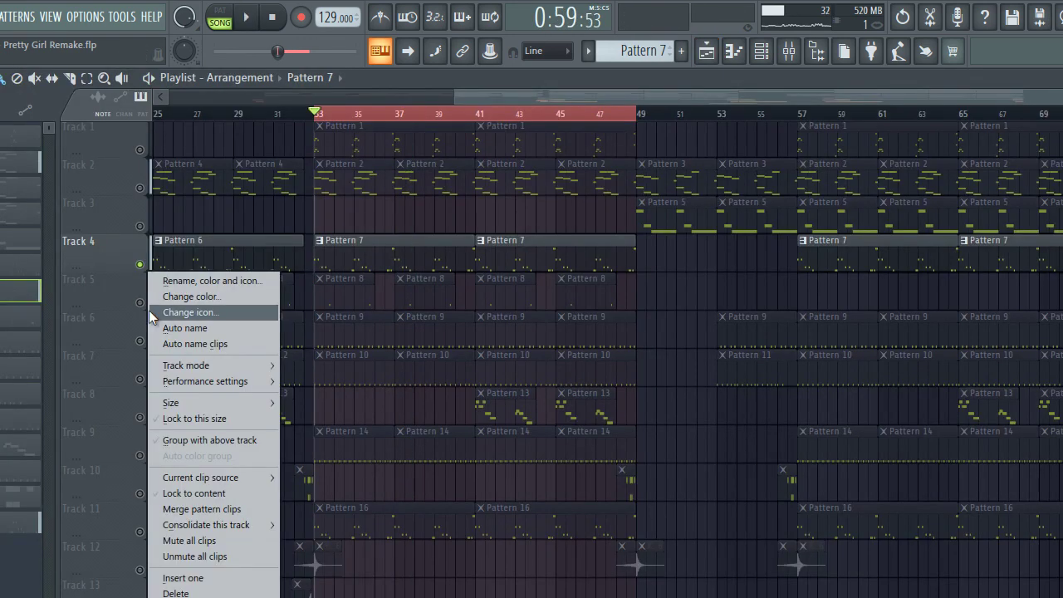
click(150, 313)
key(Escape)
key(space)
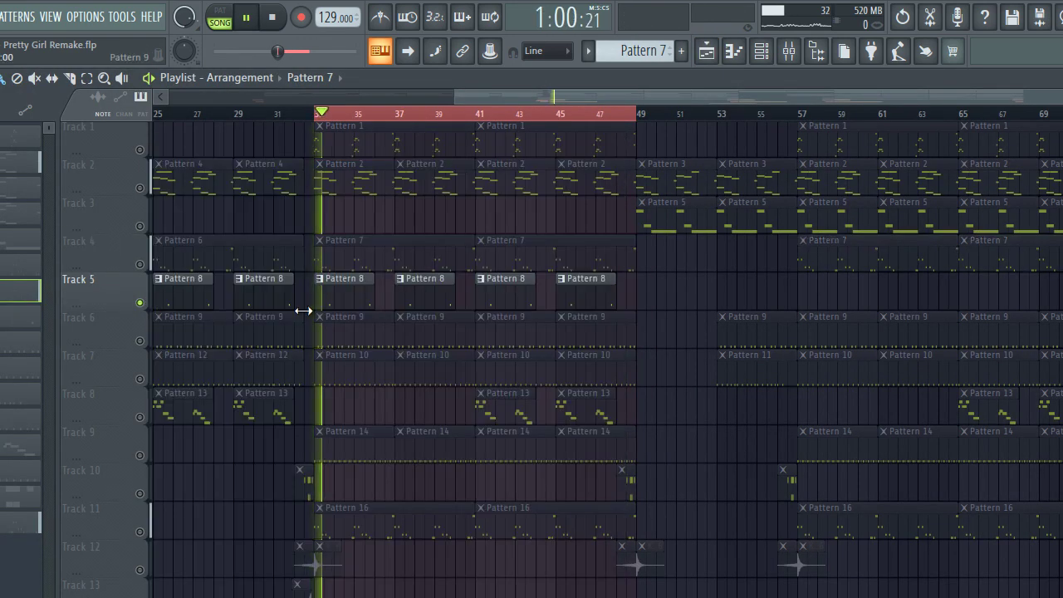
double_click(334, 310)
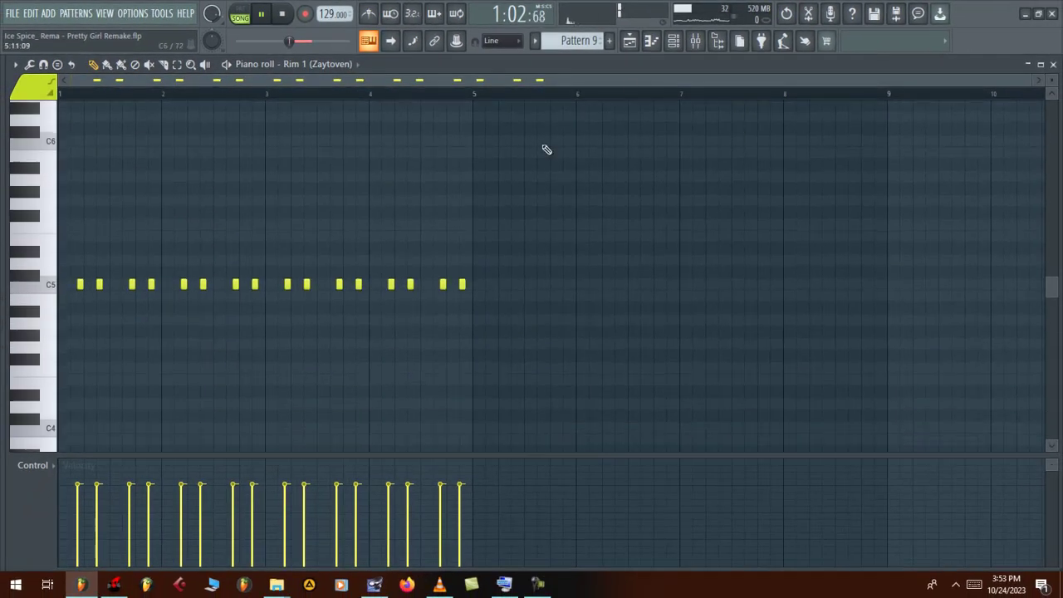
click(650, 42)
click(633, 41)
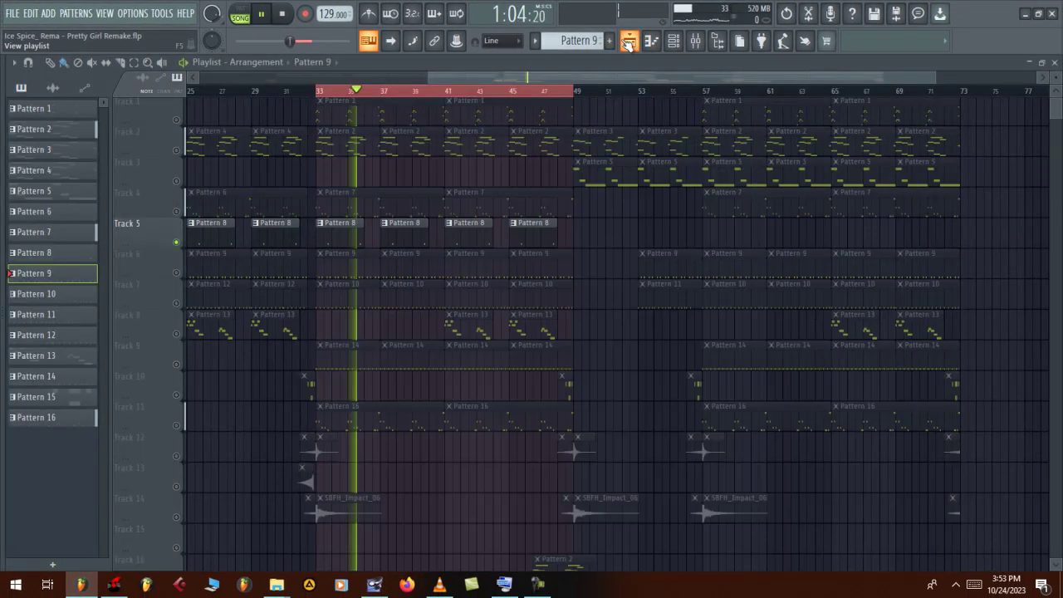
Examine Pattern 8's 808 Conga #2 notes in the piano roll and return to the playlist
double_click(324, 233)
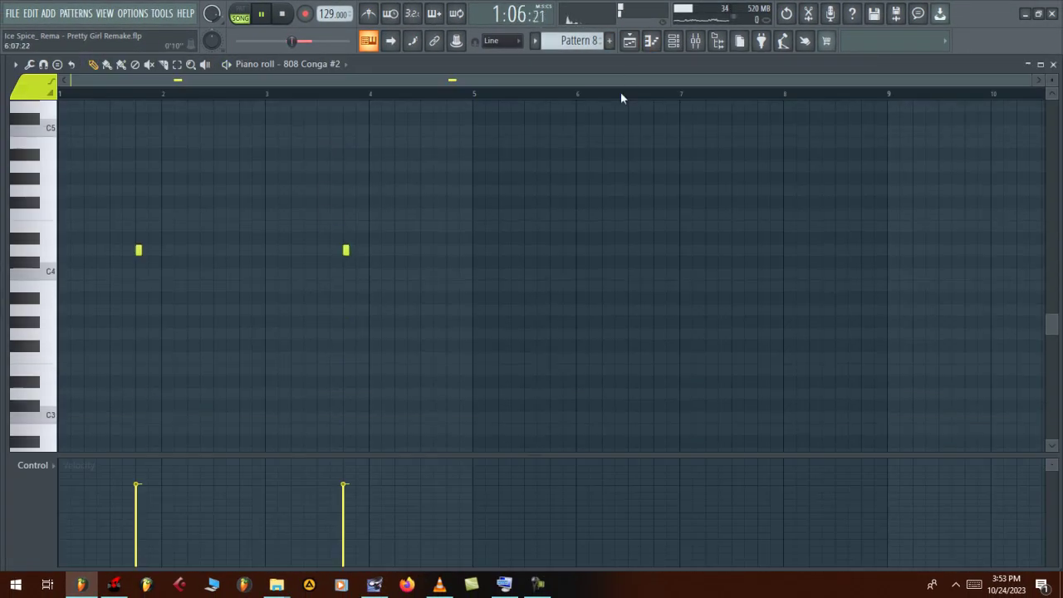
click(648, 42)
key(F6)
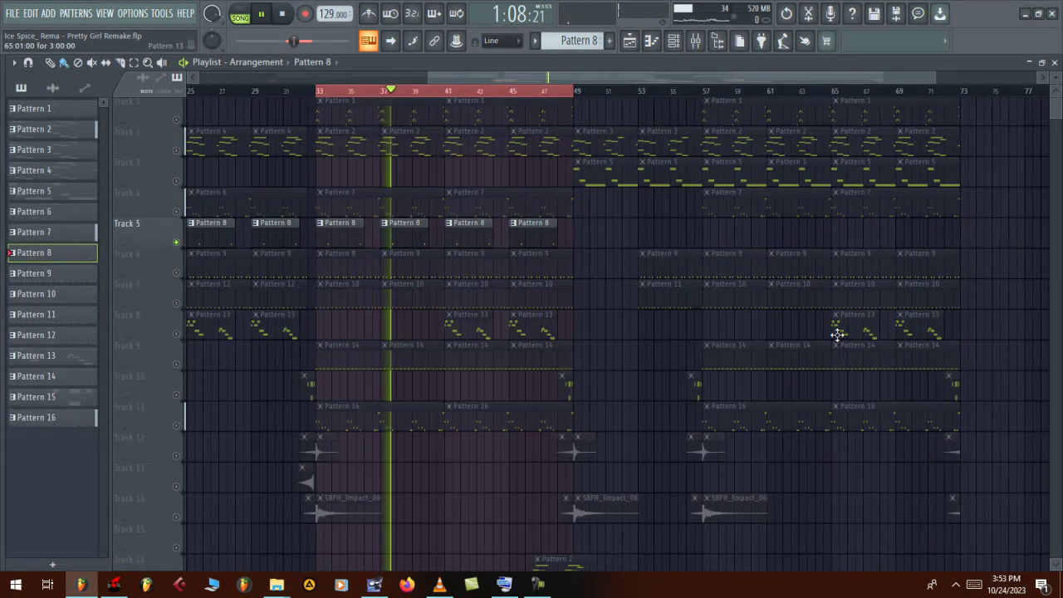
Solo Track 6, restart the song from bar 33, and select the Pattern 9 clip there
right_click(177, 273)
key(space)
key(space)
click(326, 272)
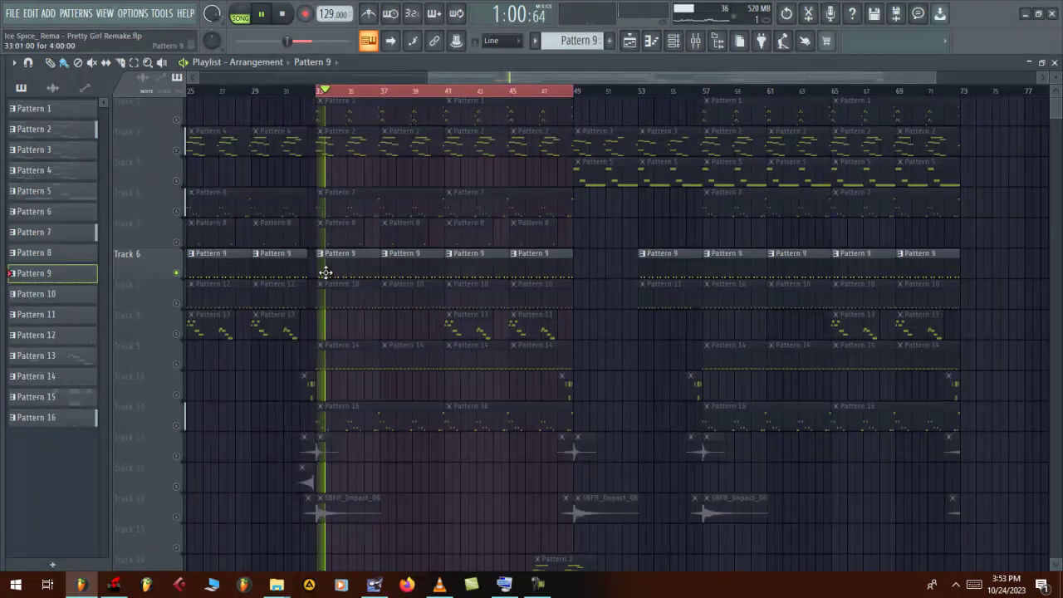
Examine Pattern 9's Rim 1 (Zaytoven) notes in the piano roll and its active channels in the channel rack
double_click(325, 272)
click(681, 45)
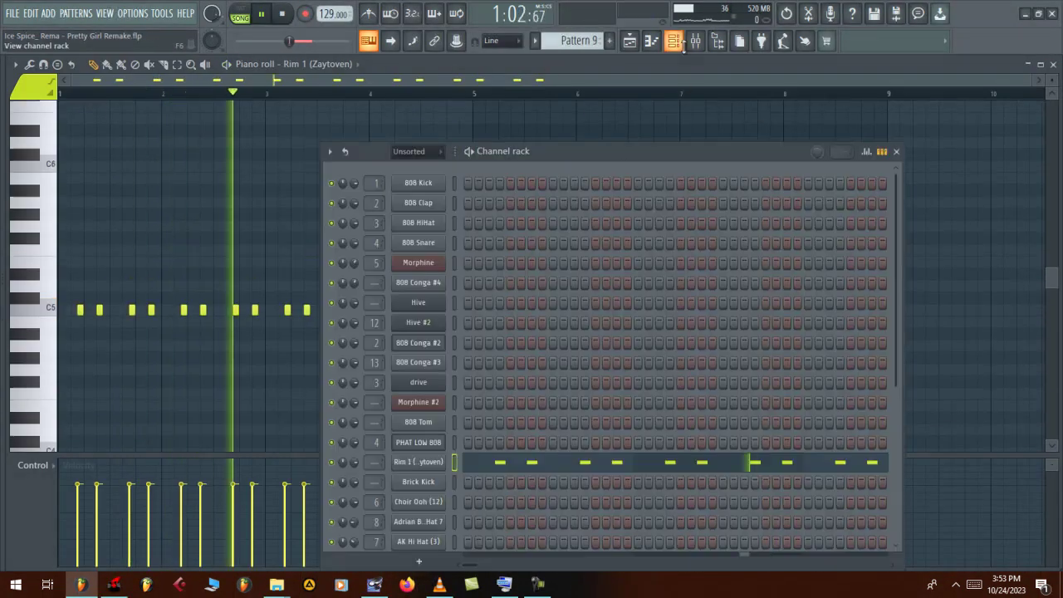
scroll(572, 387, down, 4)
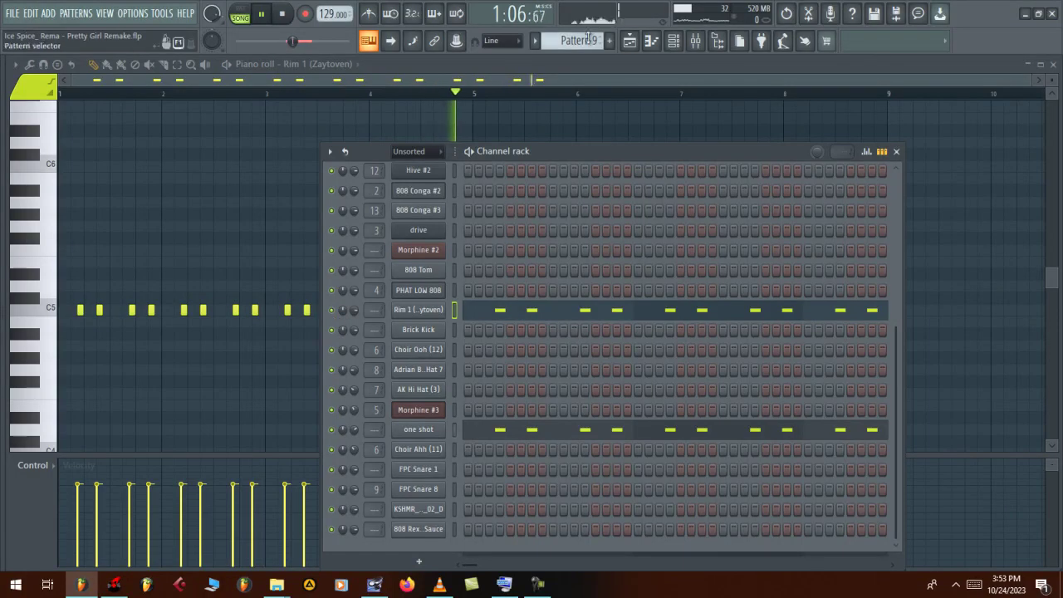
click(630, 41)
Solo Track 7, play the song from bar 33, and examine Pattern 10's notes in the piano roll
key(space)
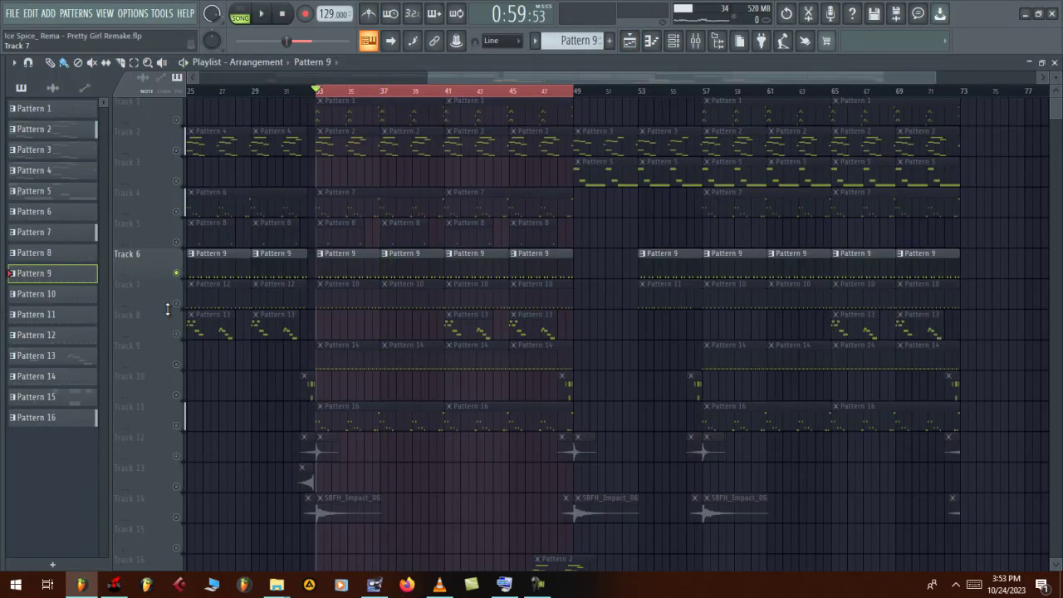
key(space)
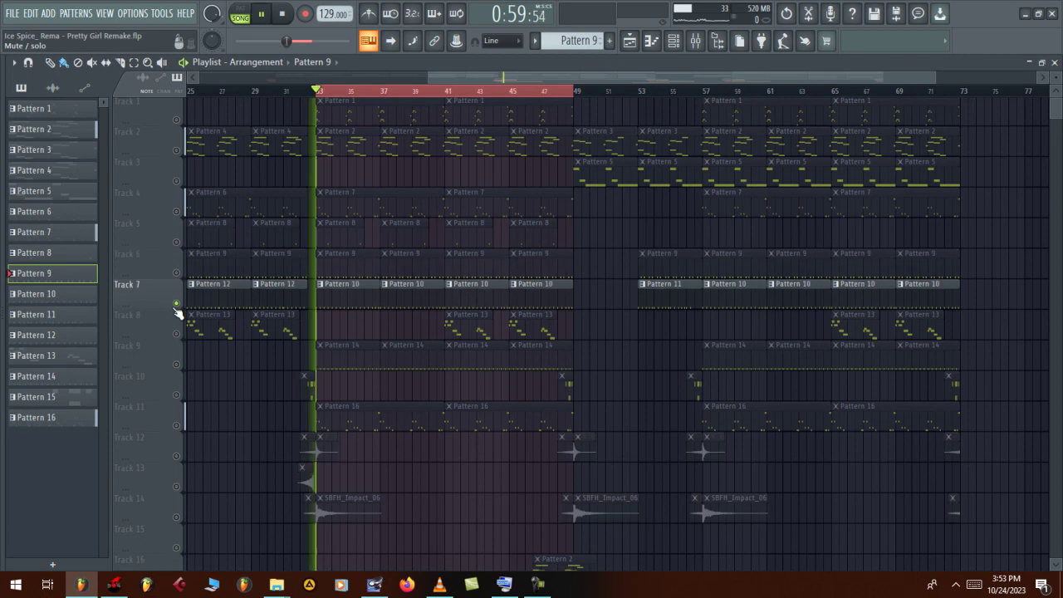
double_click(339, 303)
drag(403, 76, 166, 71)
click(628, 41)
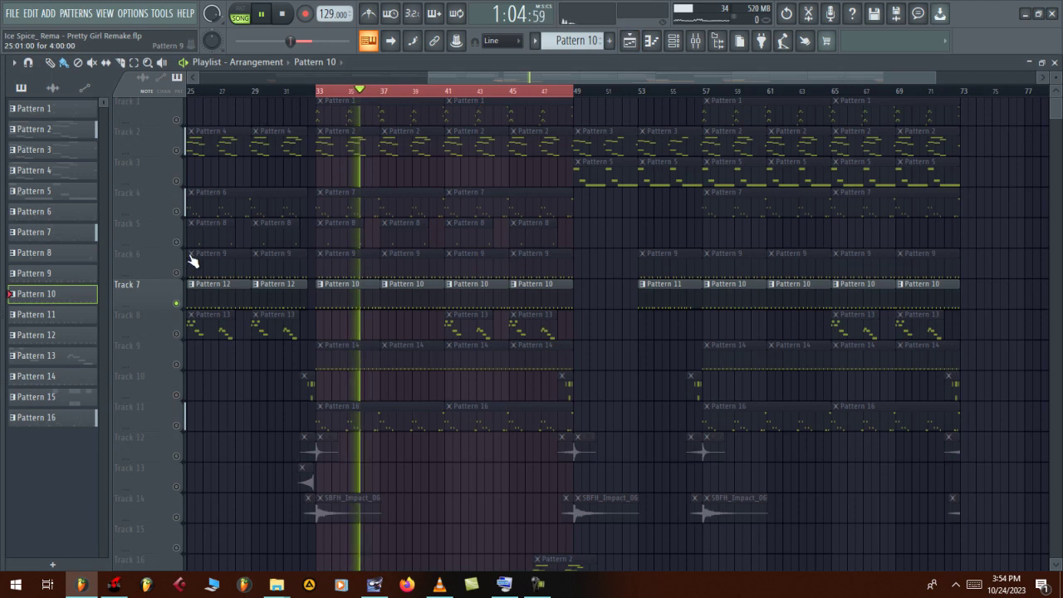
Solo Track 9 and examine Pattern 14's Adrian Benson Hi-Hat 7 and AK Hi Hat (3) notes in the piano roll
right_click(175, 364)
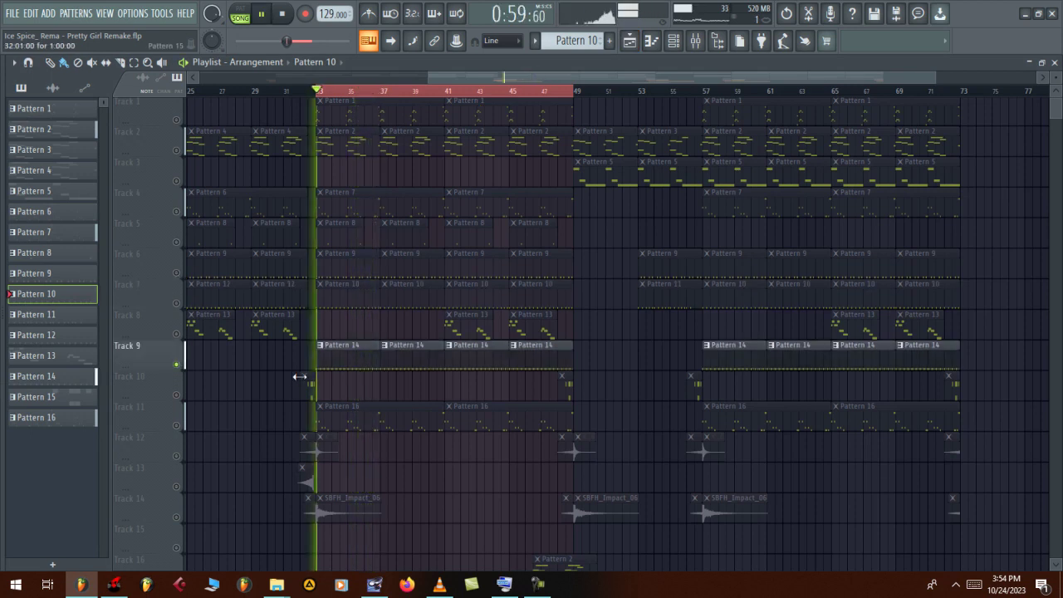
double_click(323, 365)
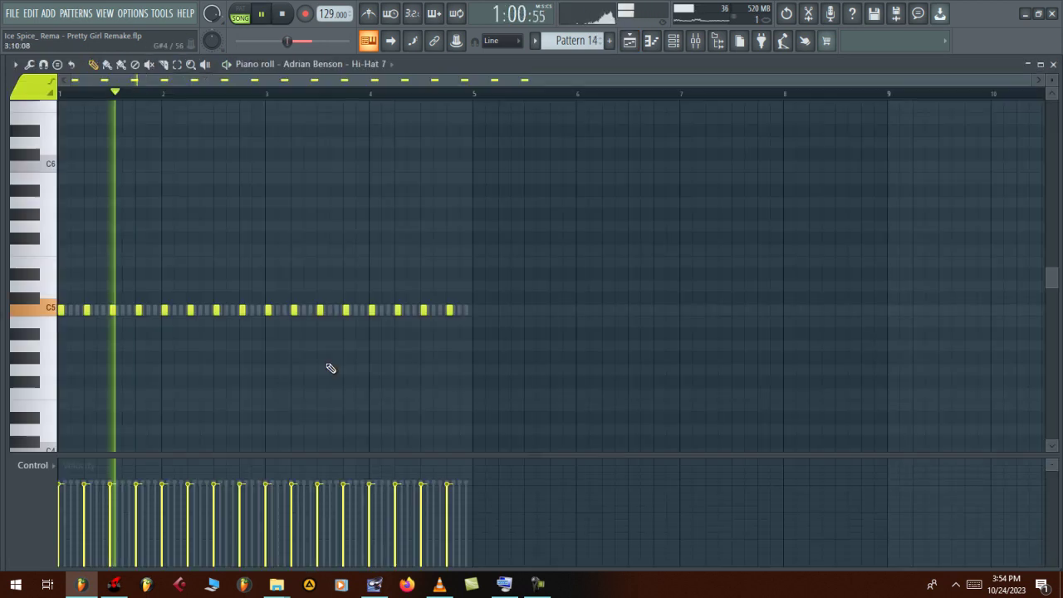
click(673, 40)
right_click(448, 387)
click(478, 381)
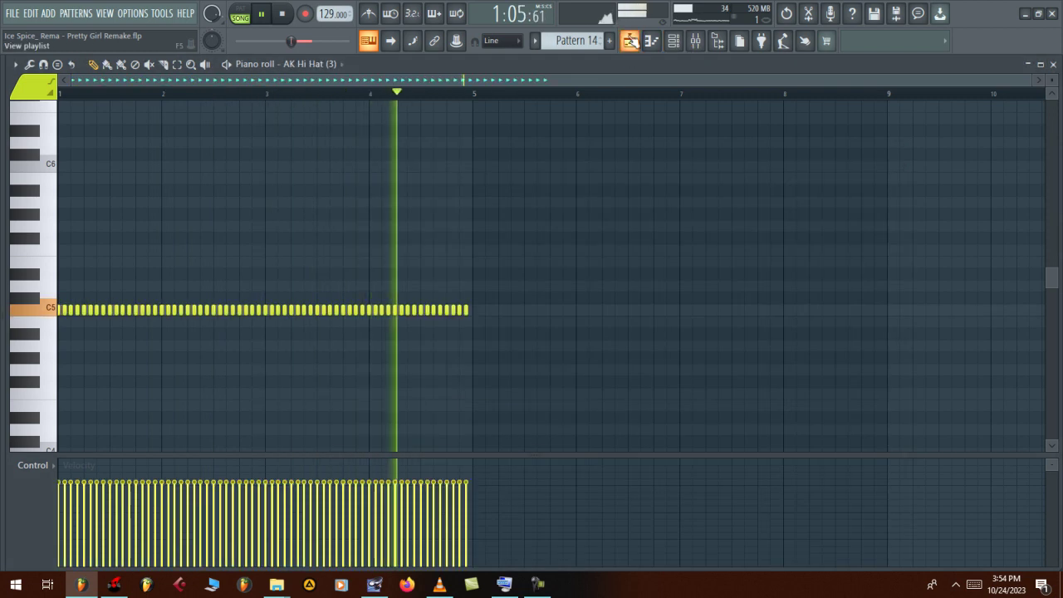
click(631, 41)
Unmute Tracks 7, 6 and 5 one after another while Track 9 keeps playing
click(176, 303)
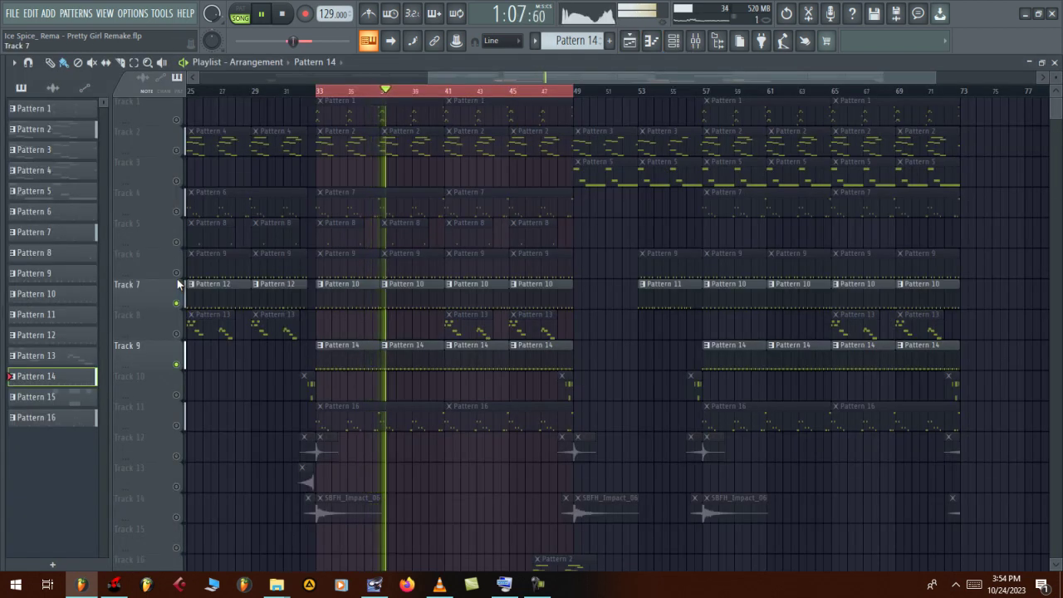
click(177, 253)
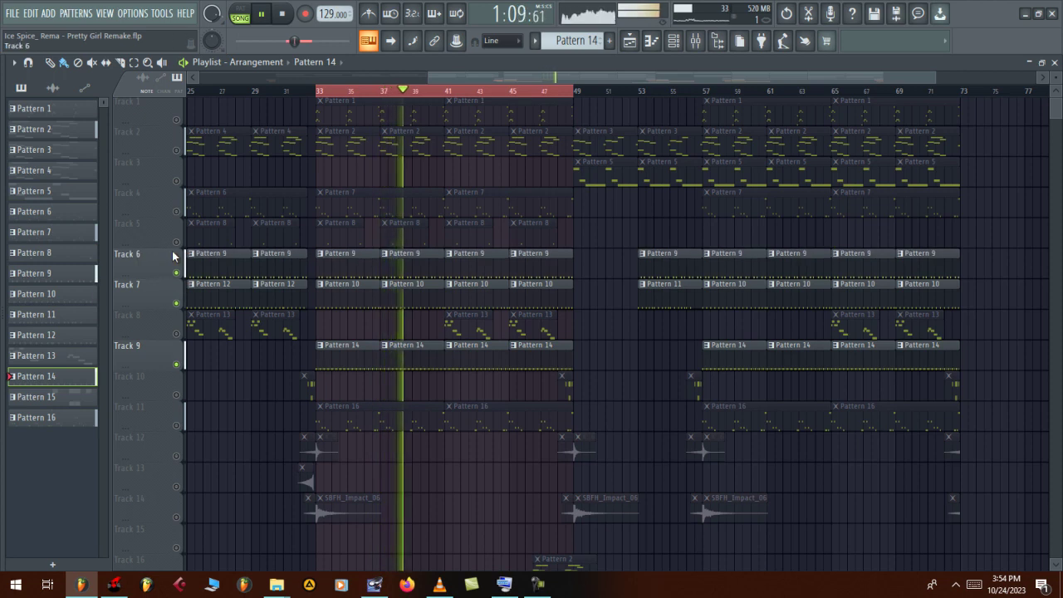
click(176, 242)
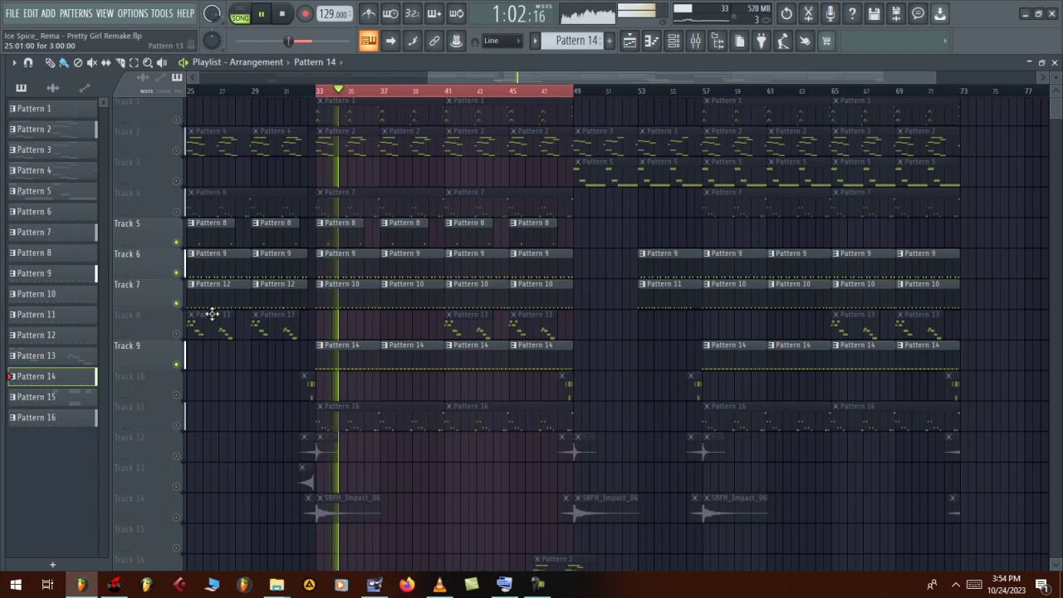
Solo Track 8, stop playback, and play the song from bar 41 where Pattern 13 starts
right_click(176, 333)
key(space)
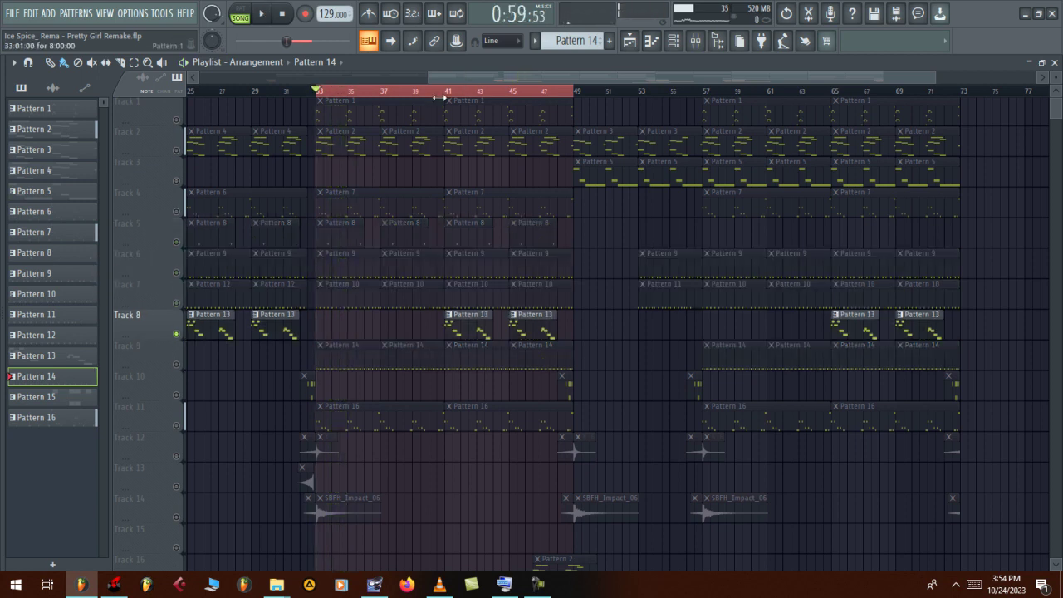
key(space)
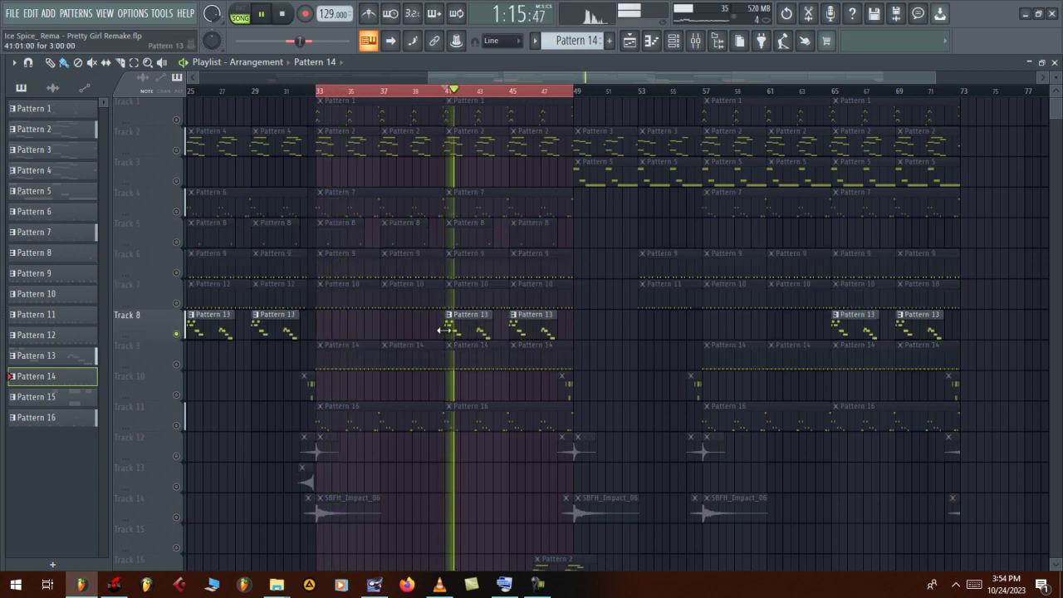
Examine Pattern 13's Choir Ooh (12) notes in the piano roll and view the mixer
double_click(450, 327)
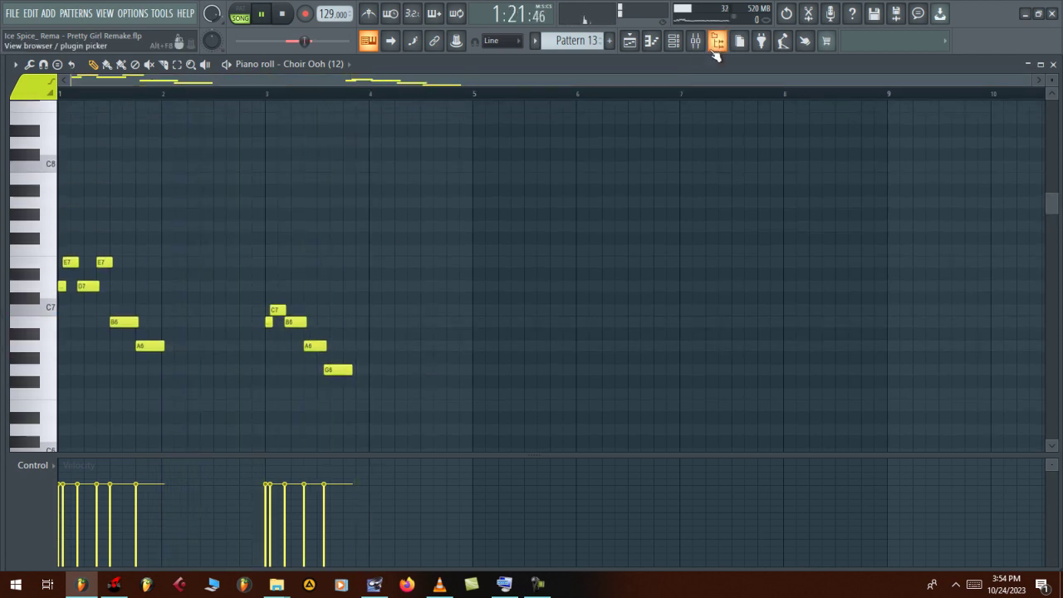
click(695, 41)
click(235, 274)
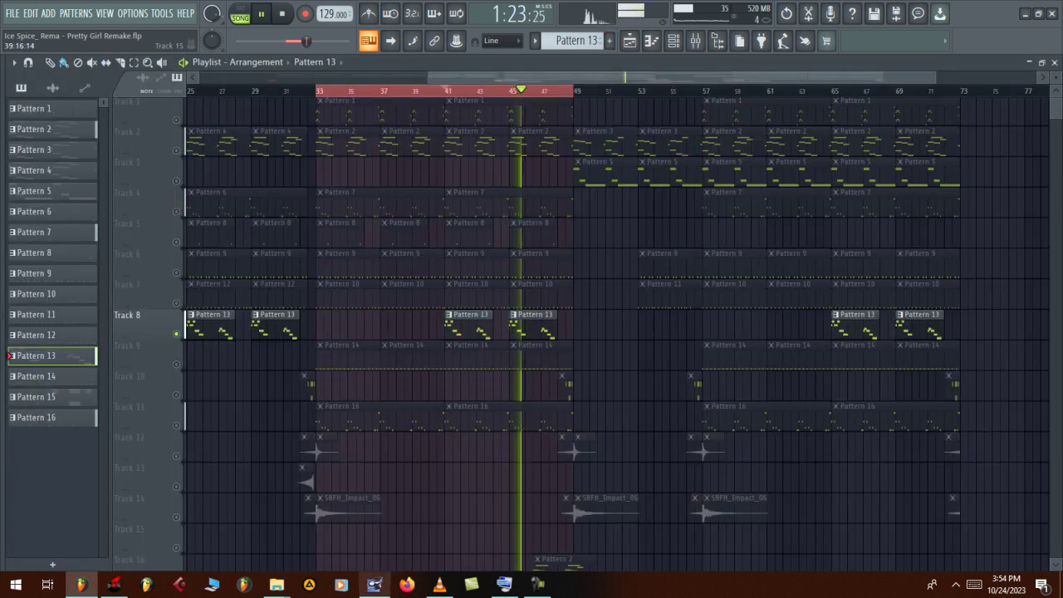
Solo Track 11 in the playlist and play the song from bar 33
right_click(185, 427)
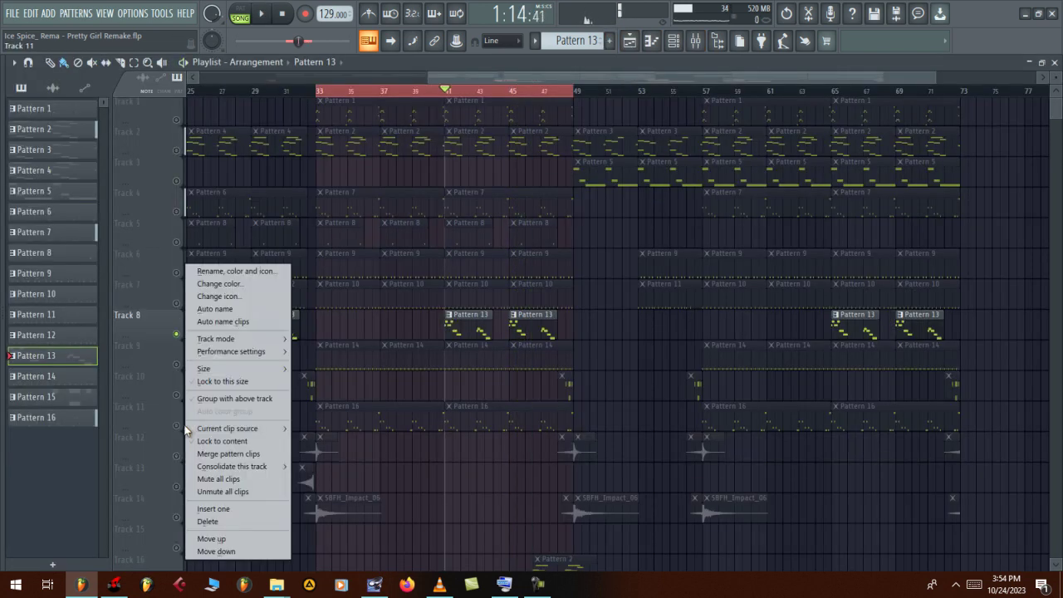
click(185, 427)
click(321, 92)
Examine Pattern 16's notes in the piano roll and view the 808 Rexxie Sauce channel's sampler settings
double_click(328, 424)
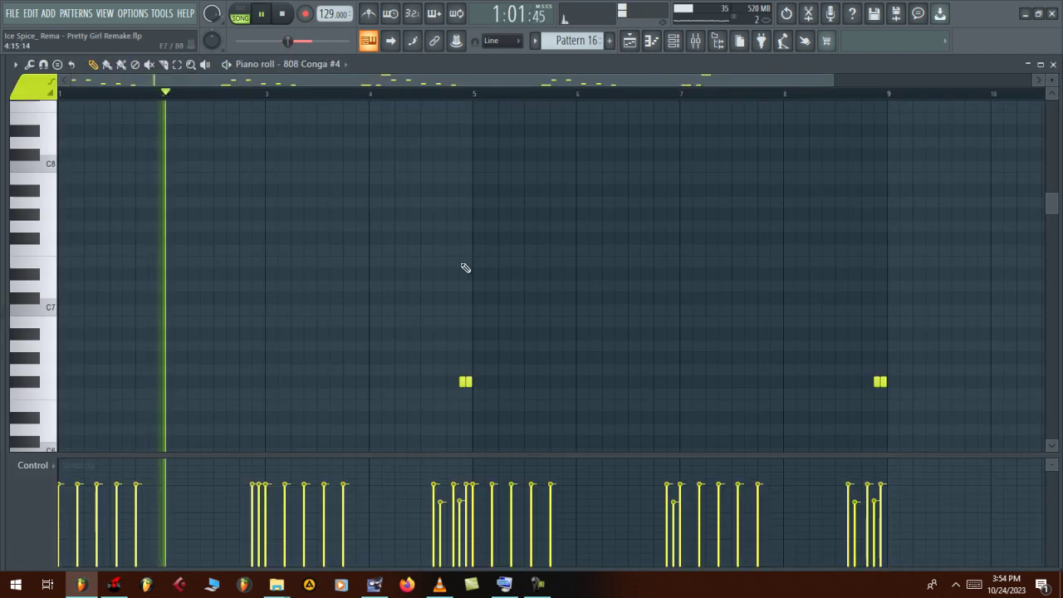
click(674, 41)
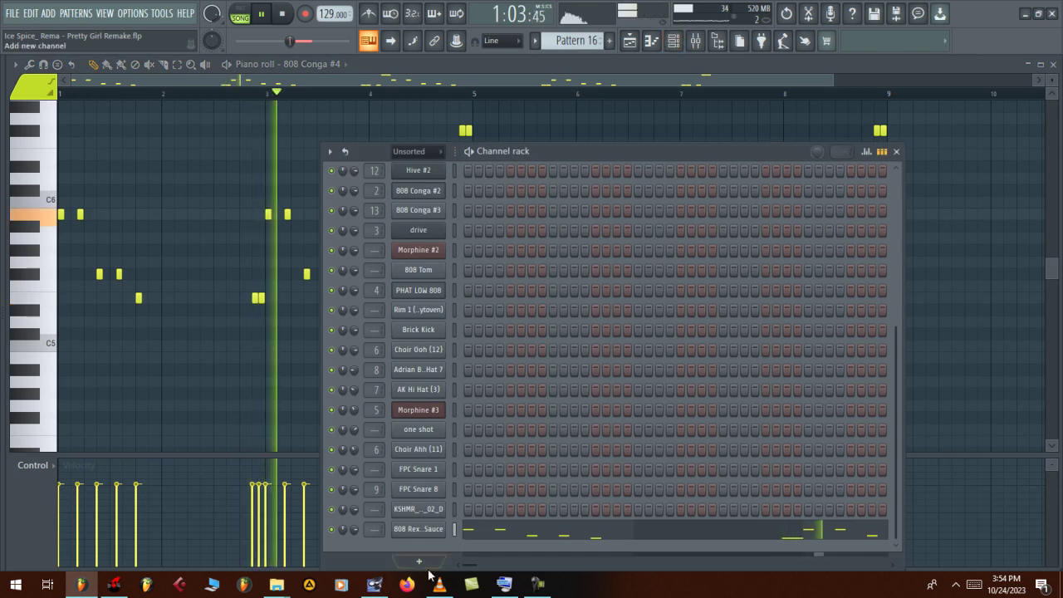
click(436, 536)
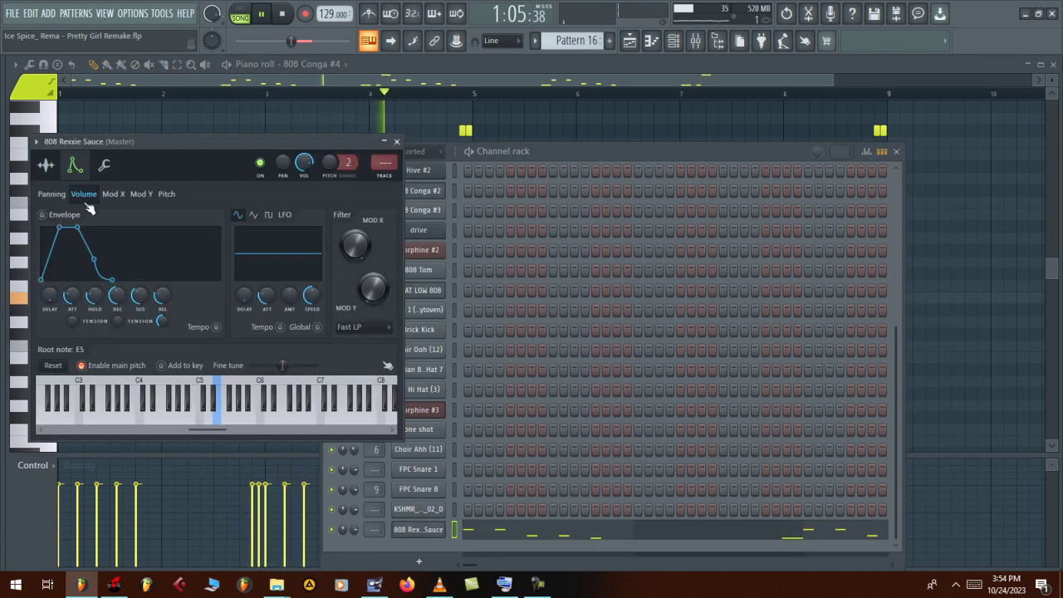
click(45, 164)
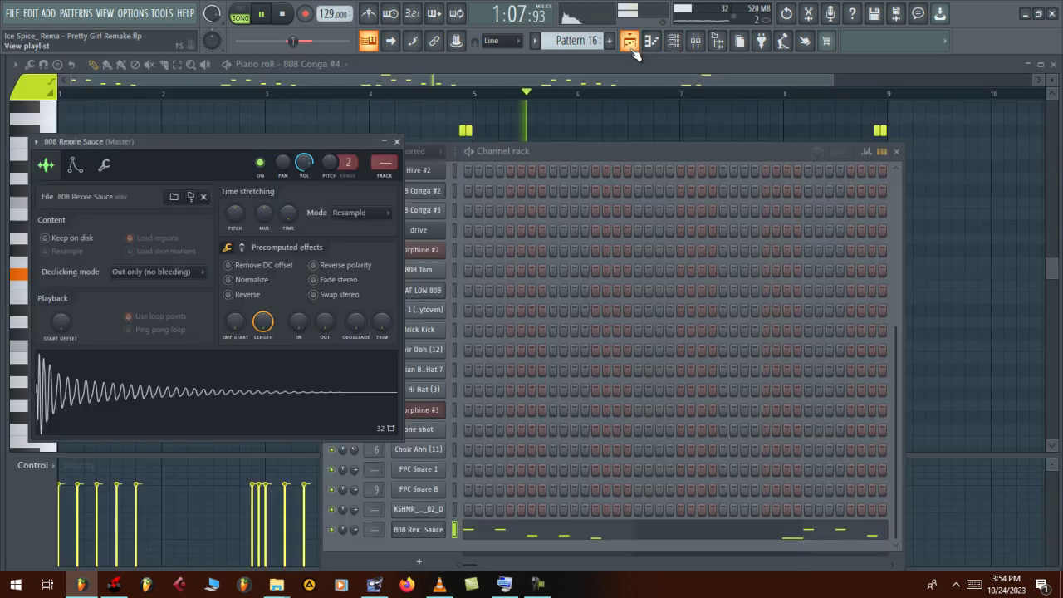
click(630, 41)
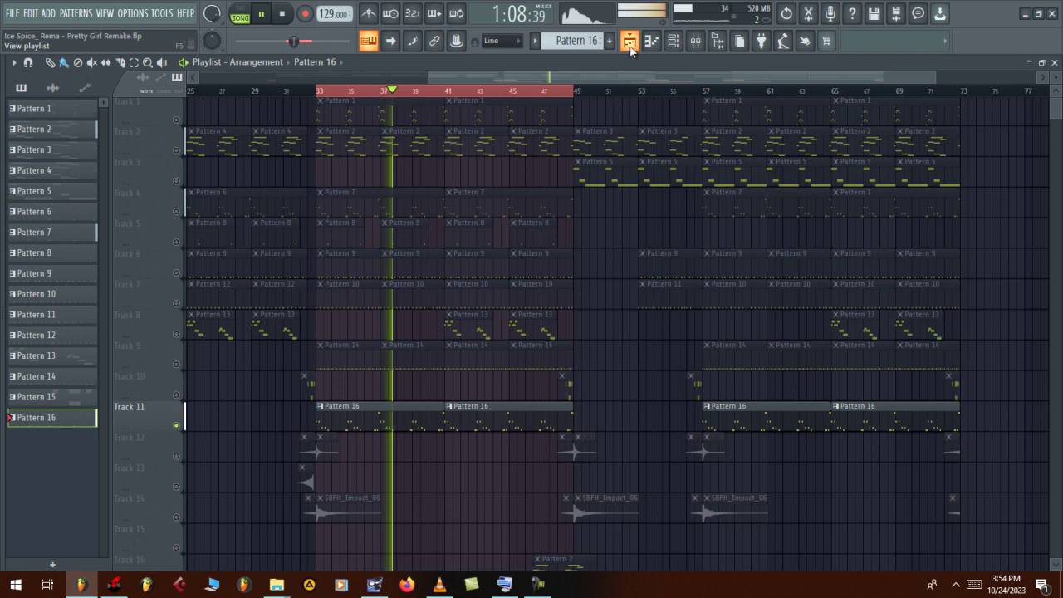
Isolate Tracks 12, 13 and 14 in the playlist and play their effect clips from just before bar 33
right_click(184, 456)
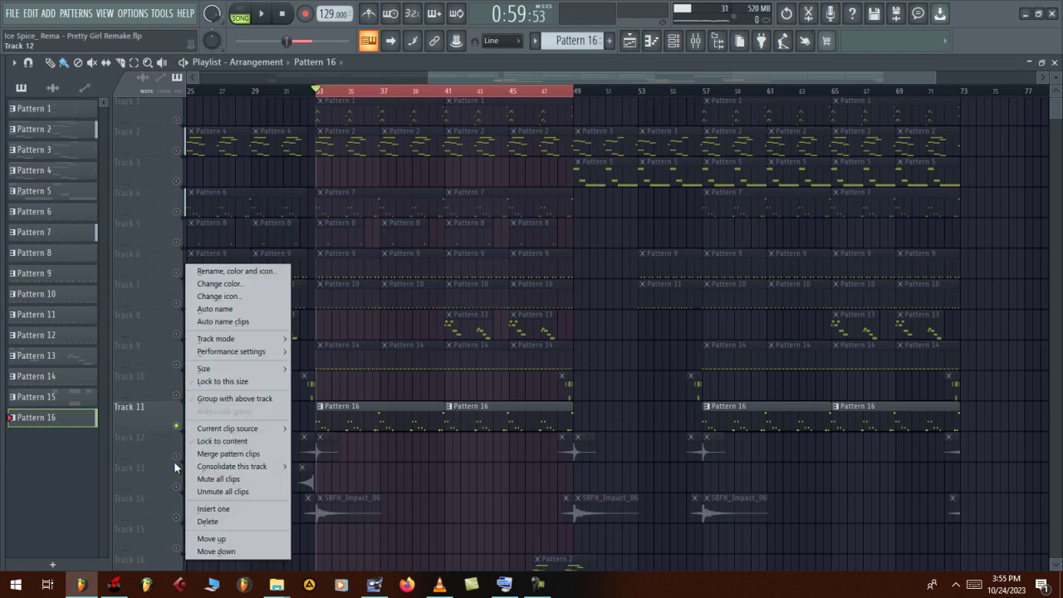
click(184, 461)
click(184, 516)
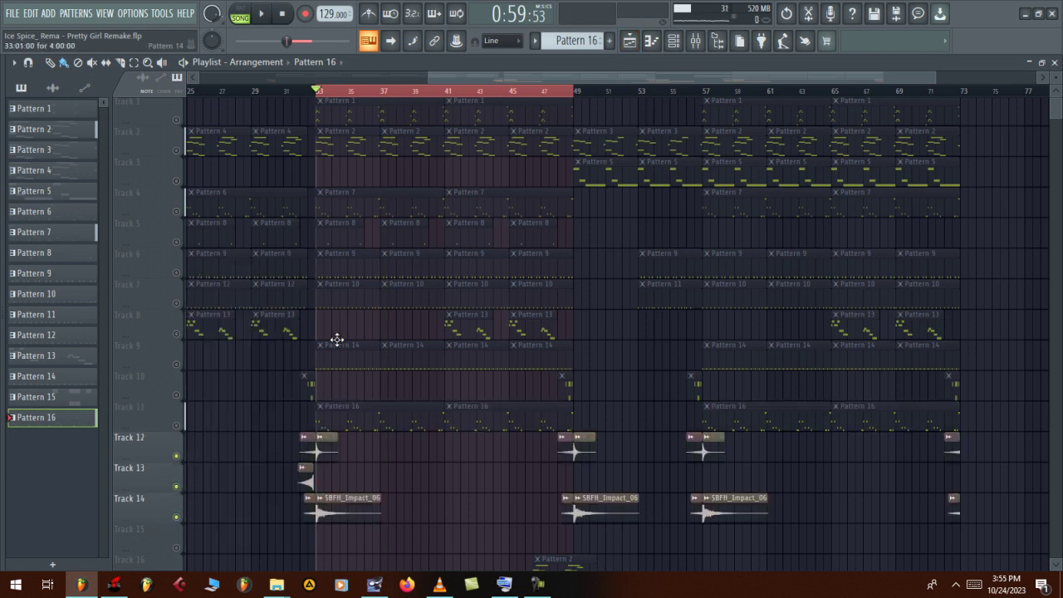
key(space)
key(space)
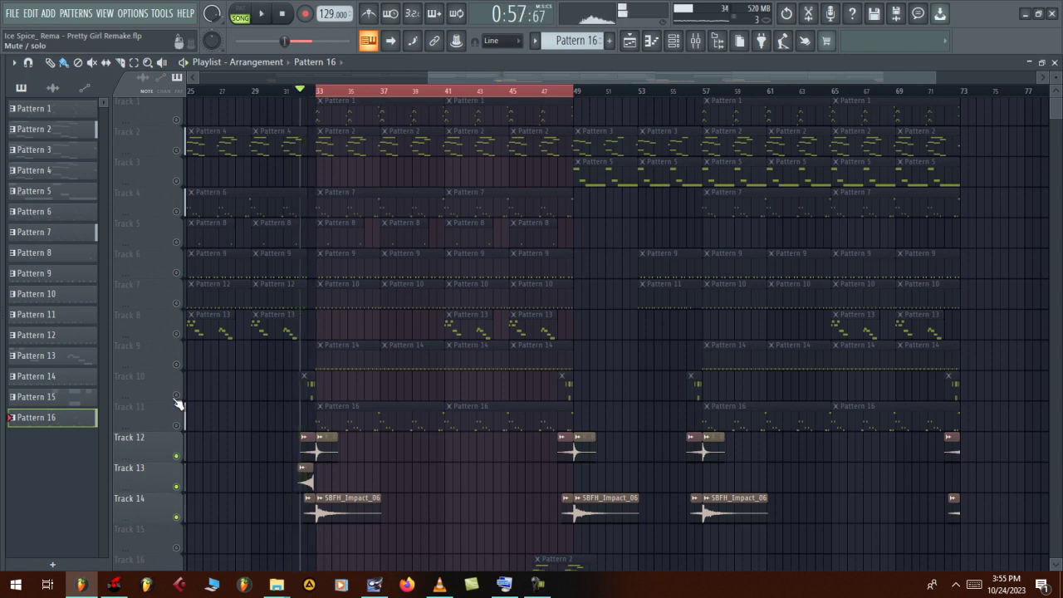
Unmute Track 10 and play it together with Tracks 12, 13 and 14 from just before bar 33
click(176, 396)
key(space)
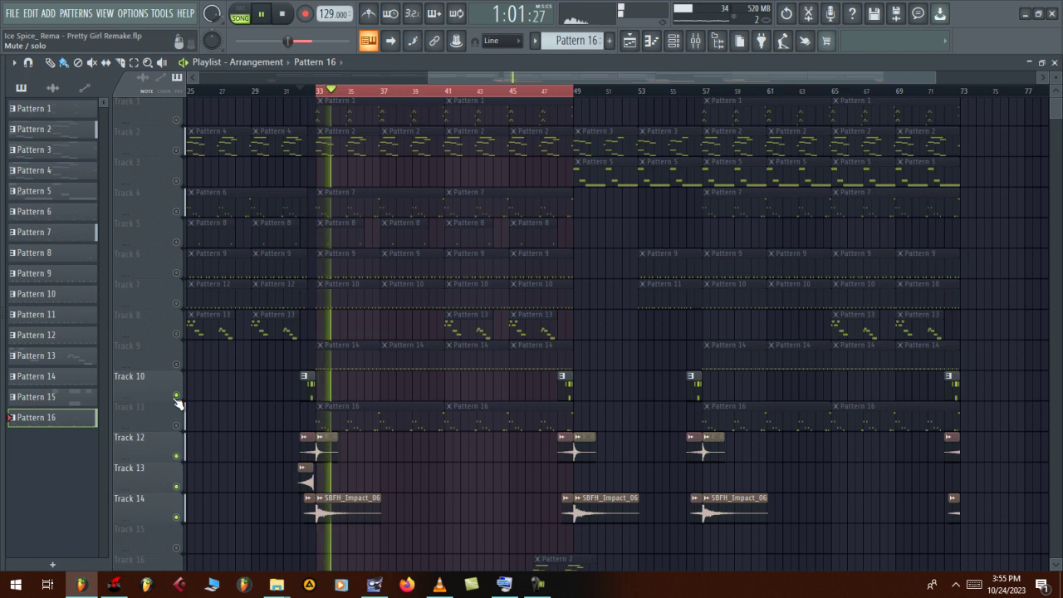
scroll(449, 400, down, 4)
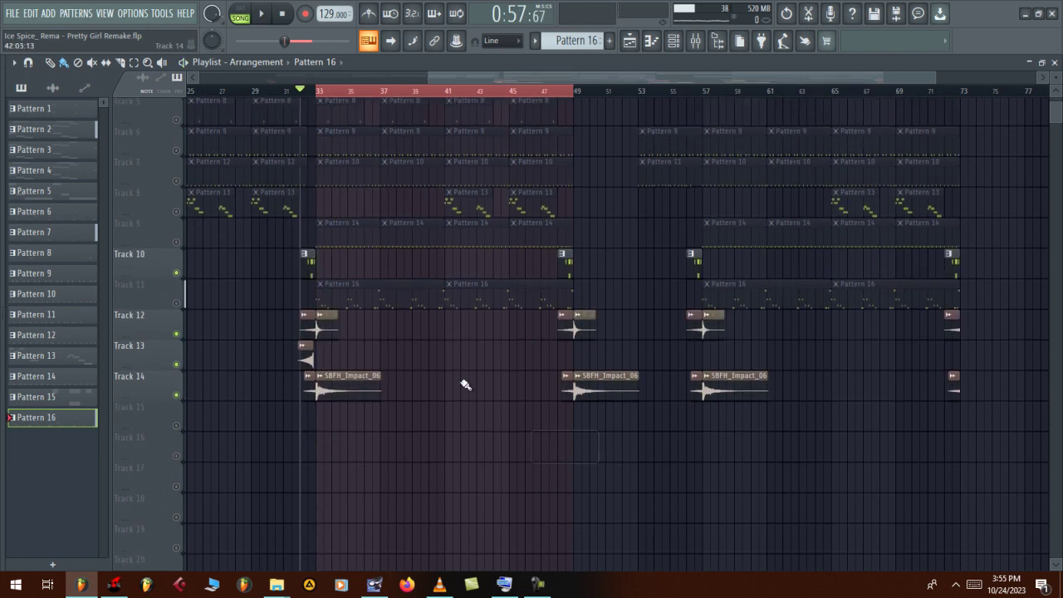
key(space)
scroll(459, 380, up, 4)
key(space)
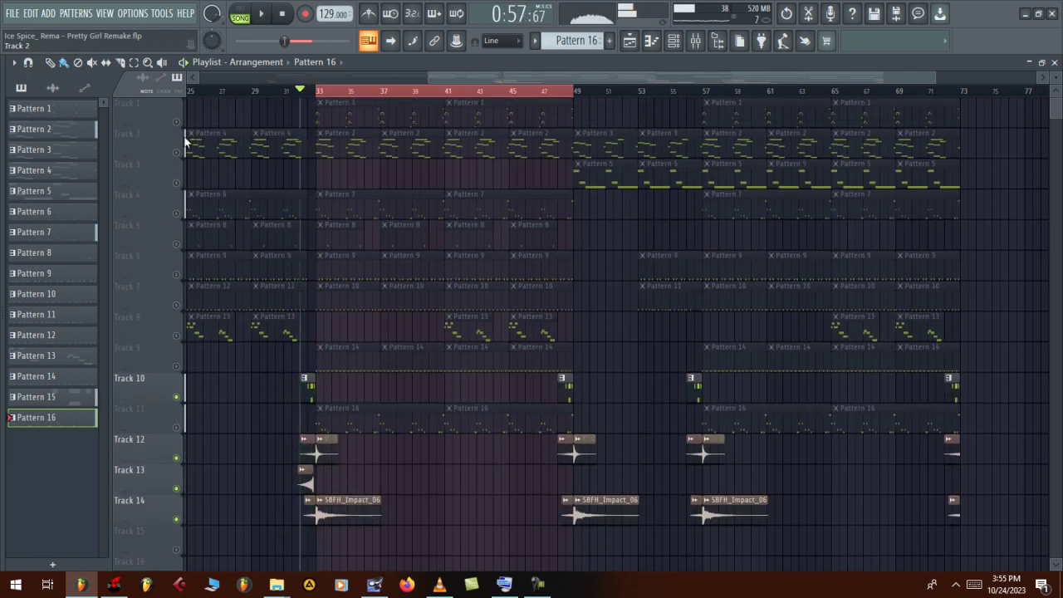
Unmute all playlist tracks and play the full mix
right_click(181, 155)
right_click(181, 155)
key(space)
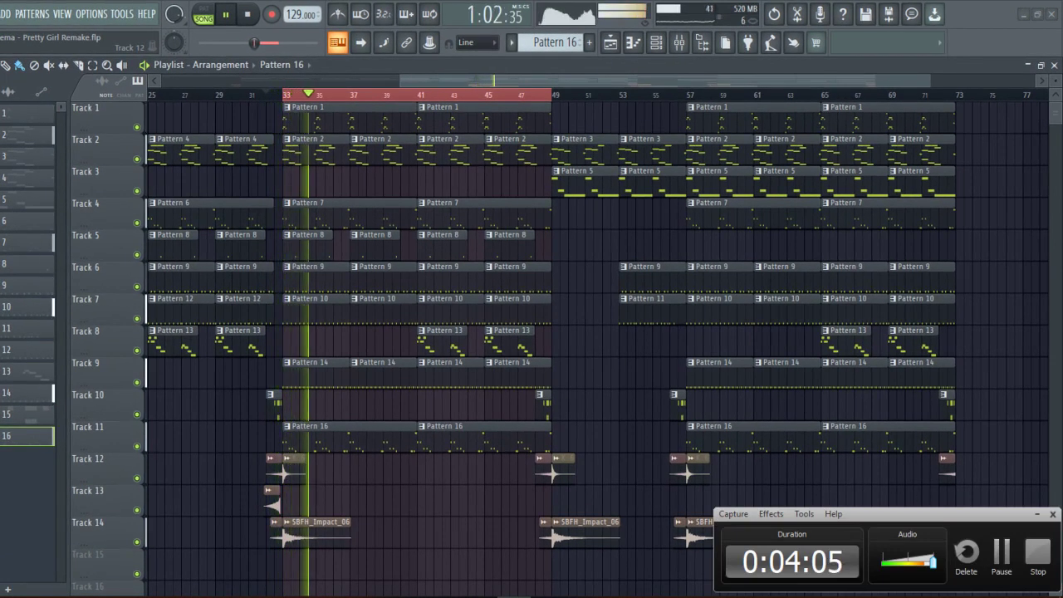
Show the whole arrangement in the playlist, stop playback, and clear the time selection from bar 33 to 49
drag(532, 81, 290, 81)
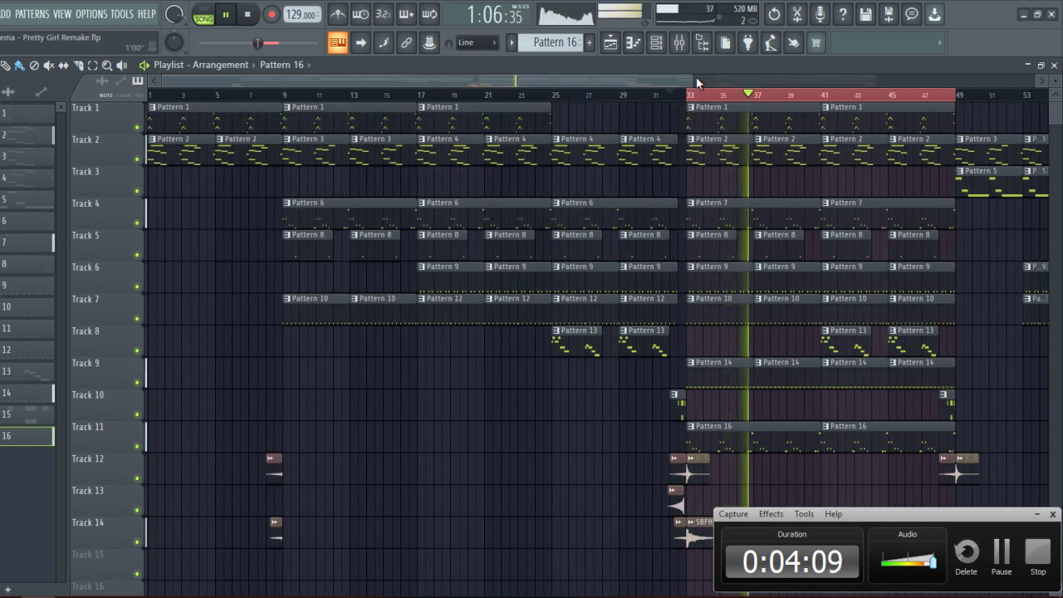
drag(693, 80, 981, 80)
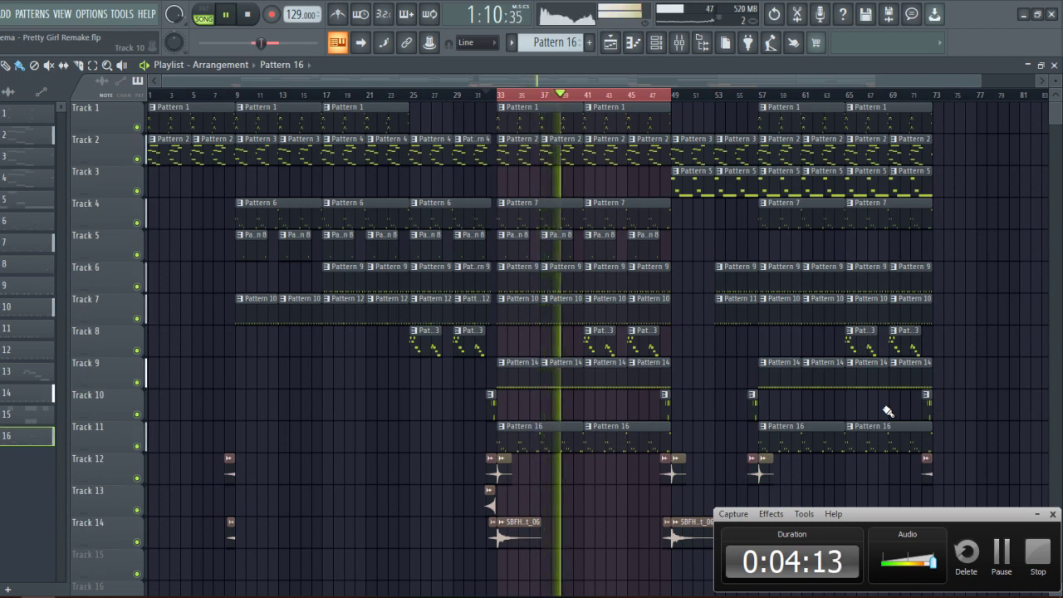
key(space)
double_click(503, 95)
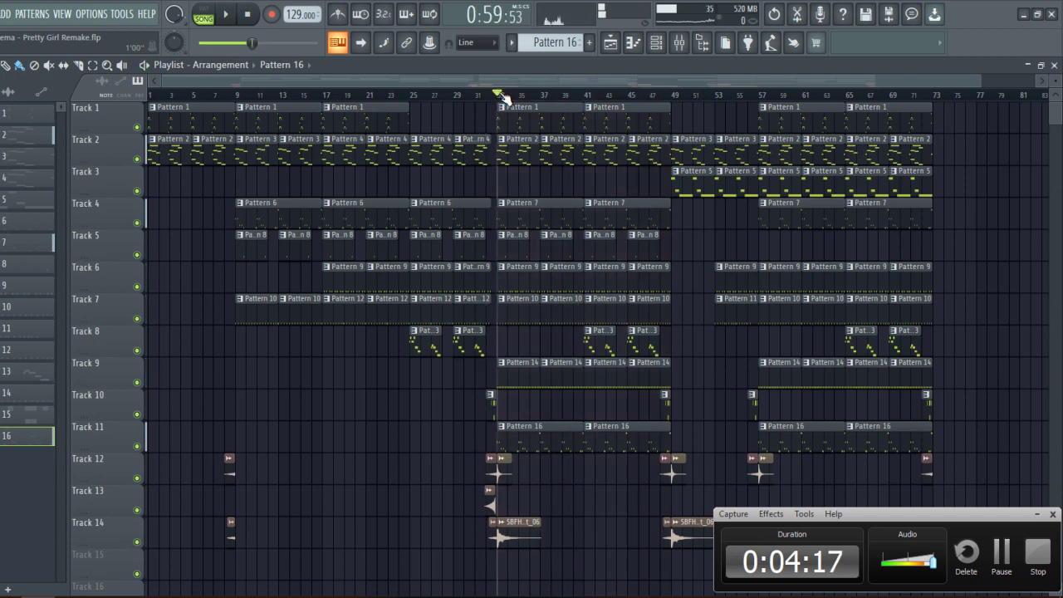